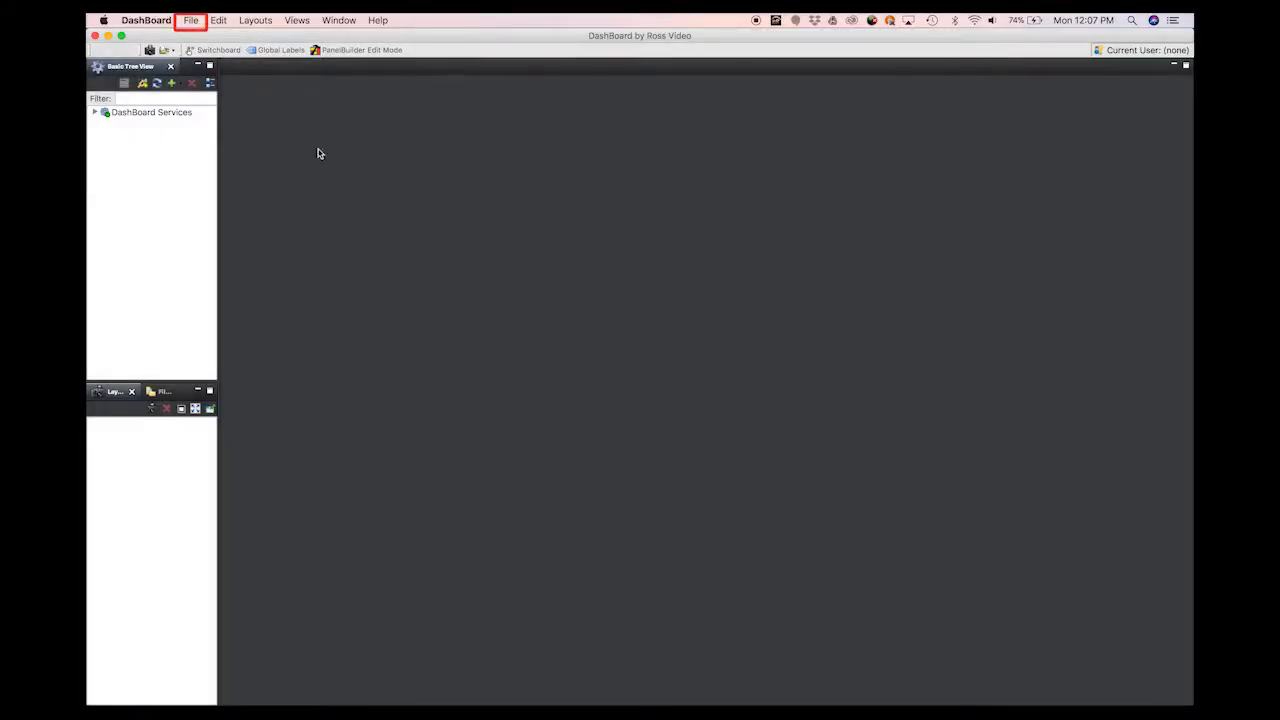
Show the Walkabout device list and refresh it to look for connected devices
left_click(191, 21)
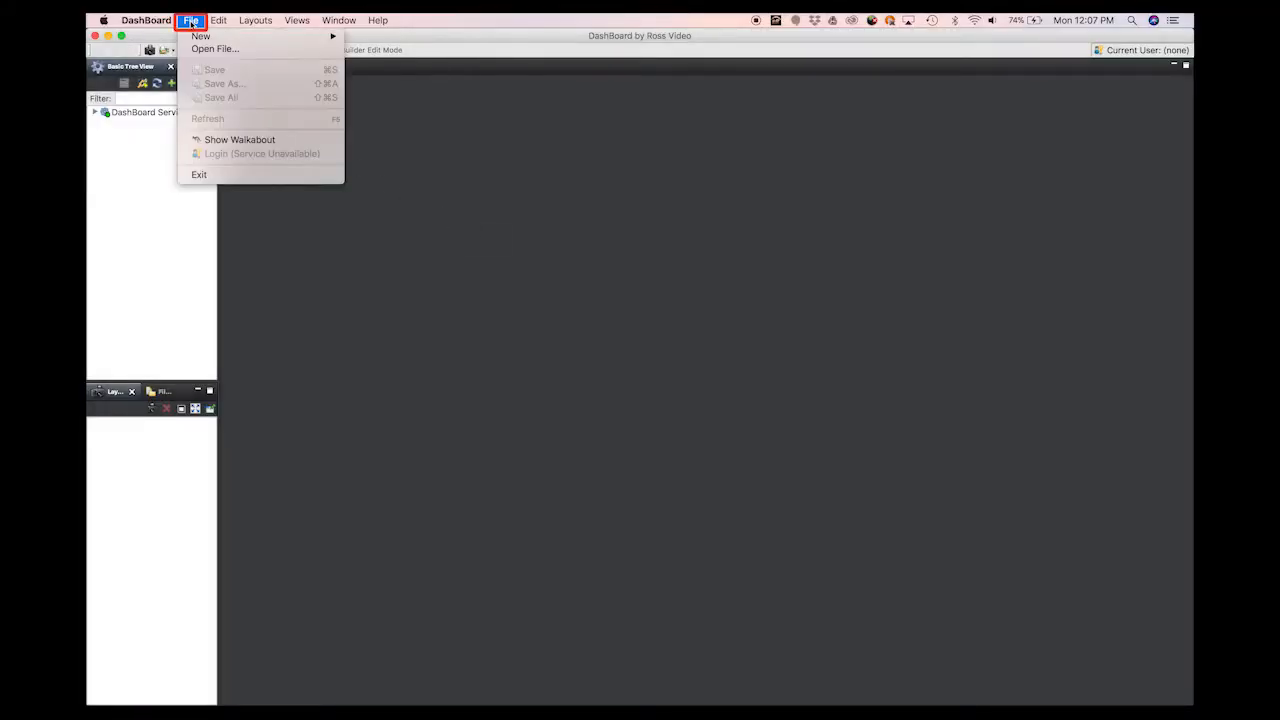
left_click(240, 141)
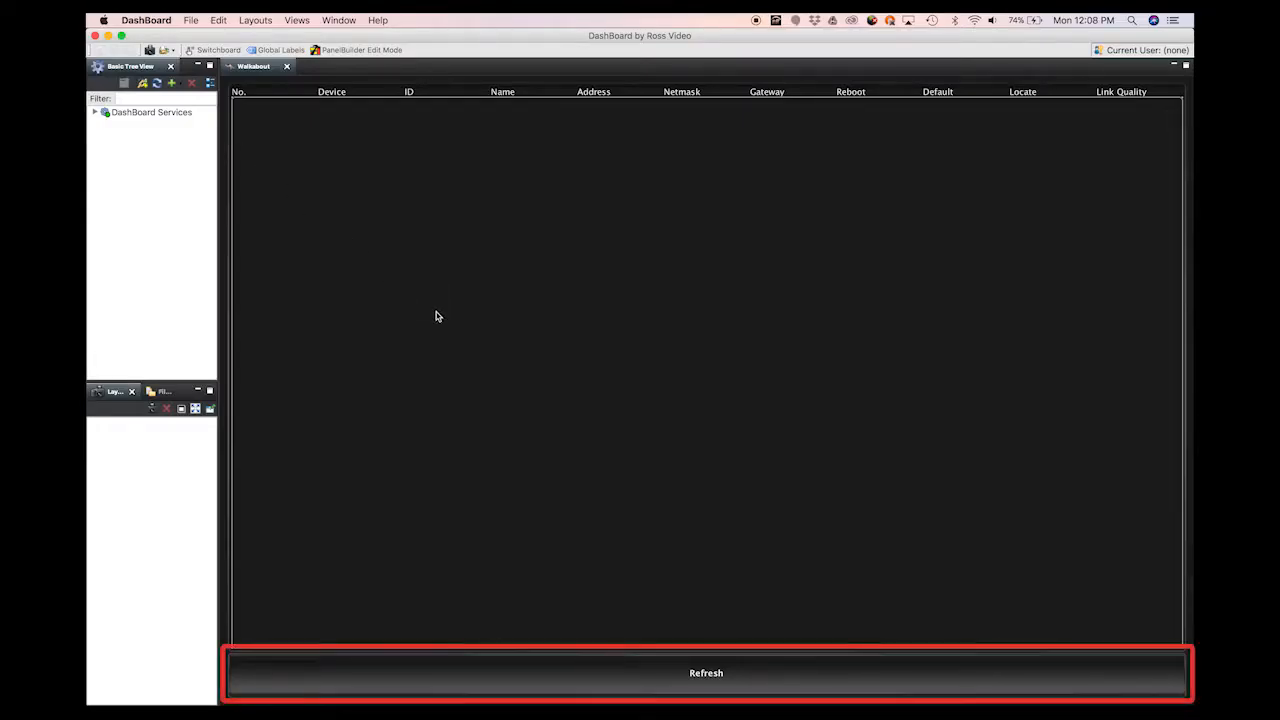
left_click(711, 681)
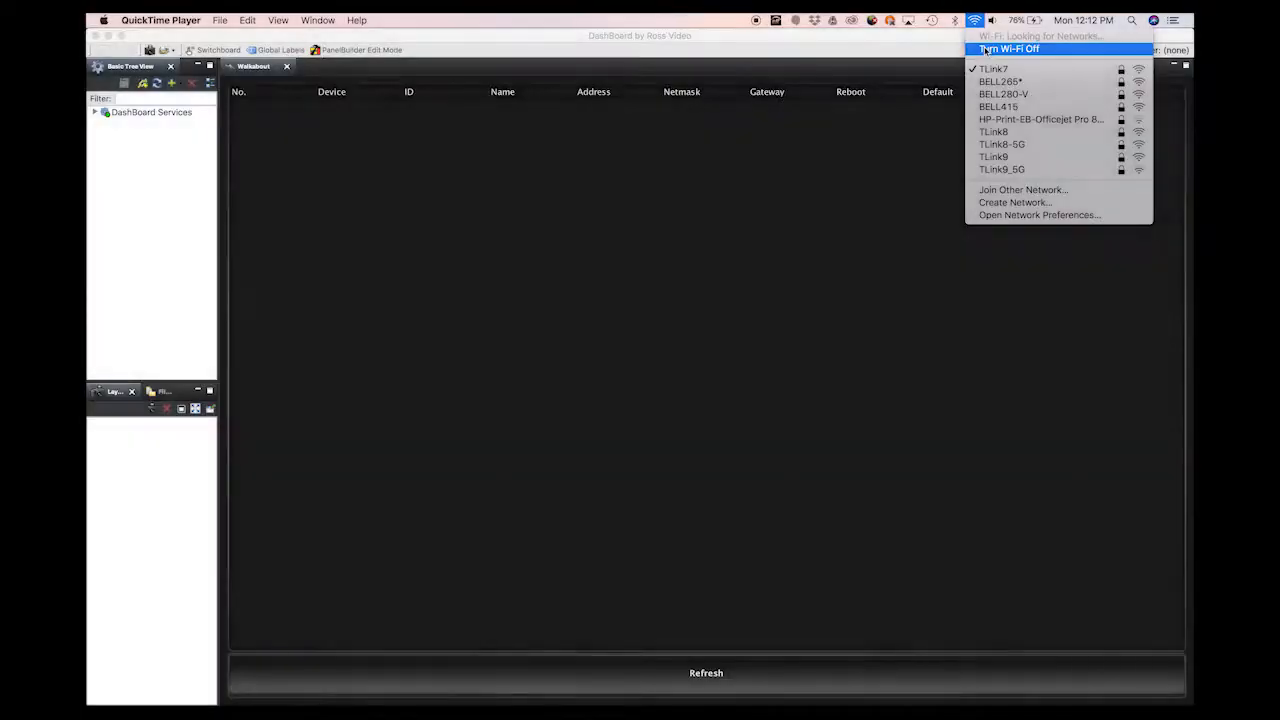
Turn off the Mac's Wi-Fi connection
left_click(986, 49)
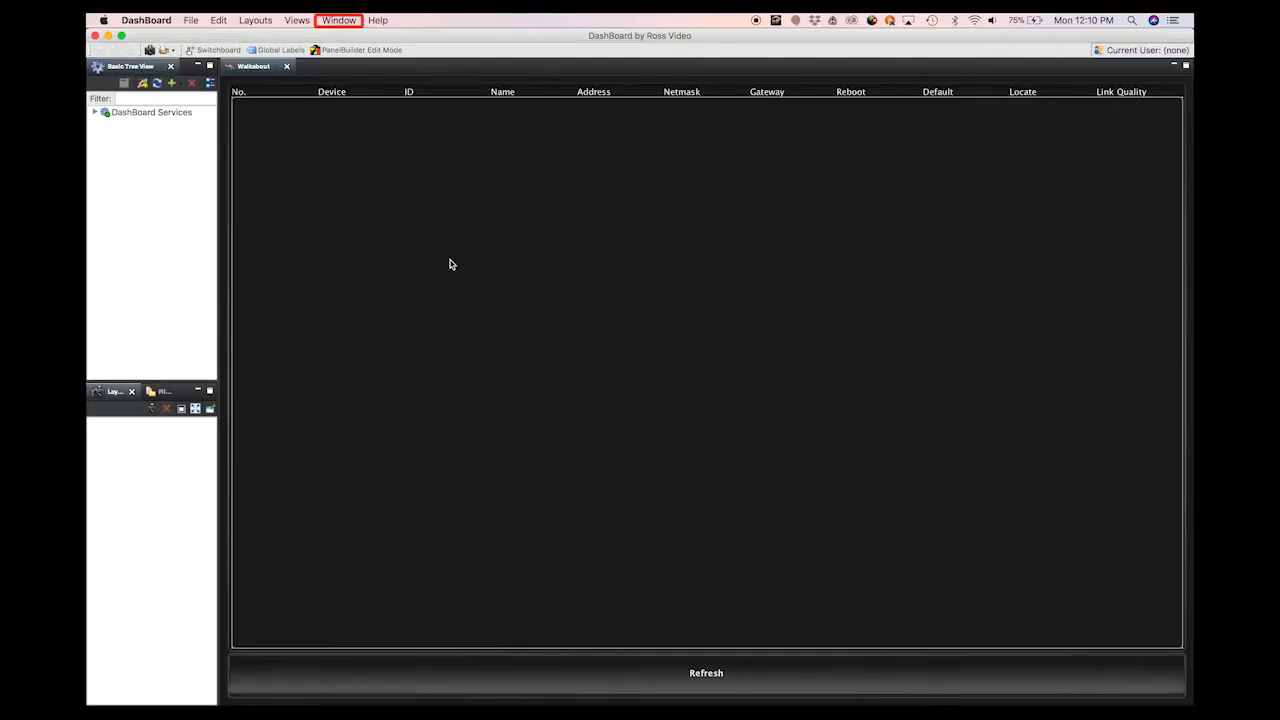
In the Automatic Discovery preferences, restrict the device search to the selected network interface en0 and save the setting
left_click(341, 21)
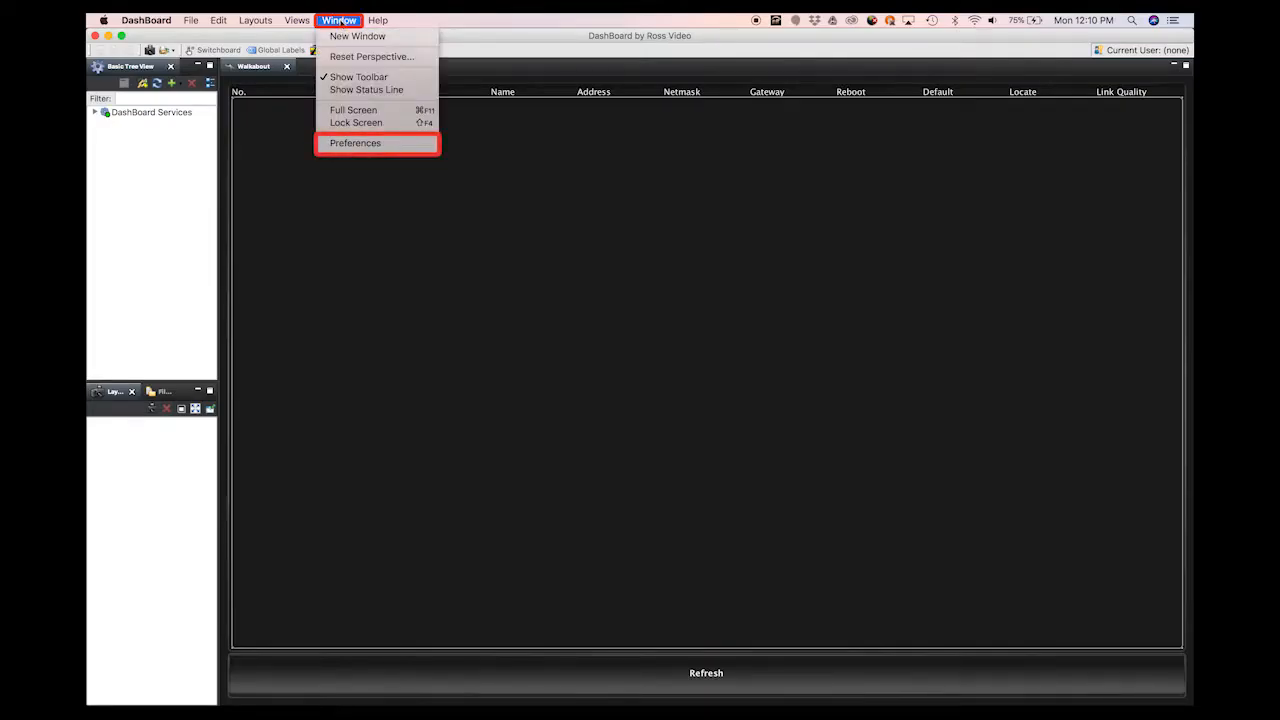
left_click(348, 143)
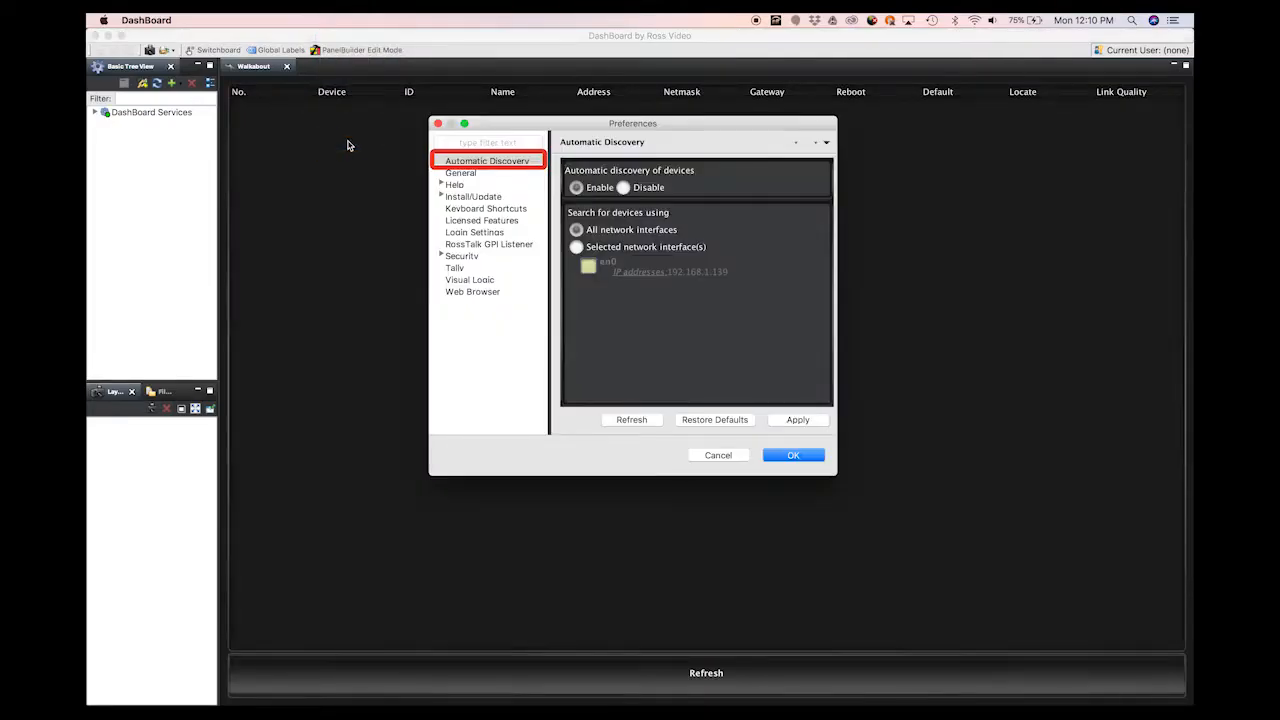
left_click(576, 248)
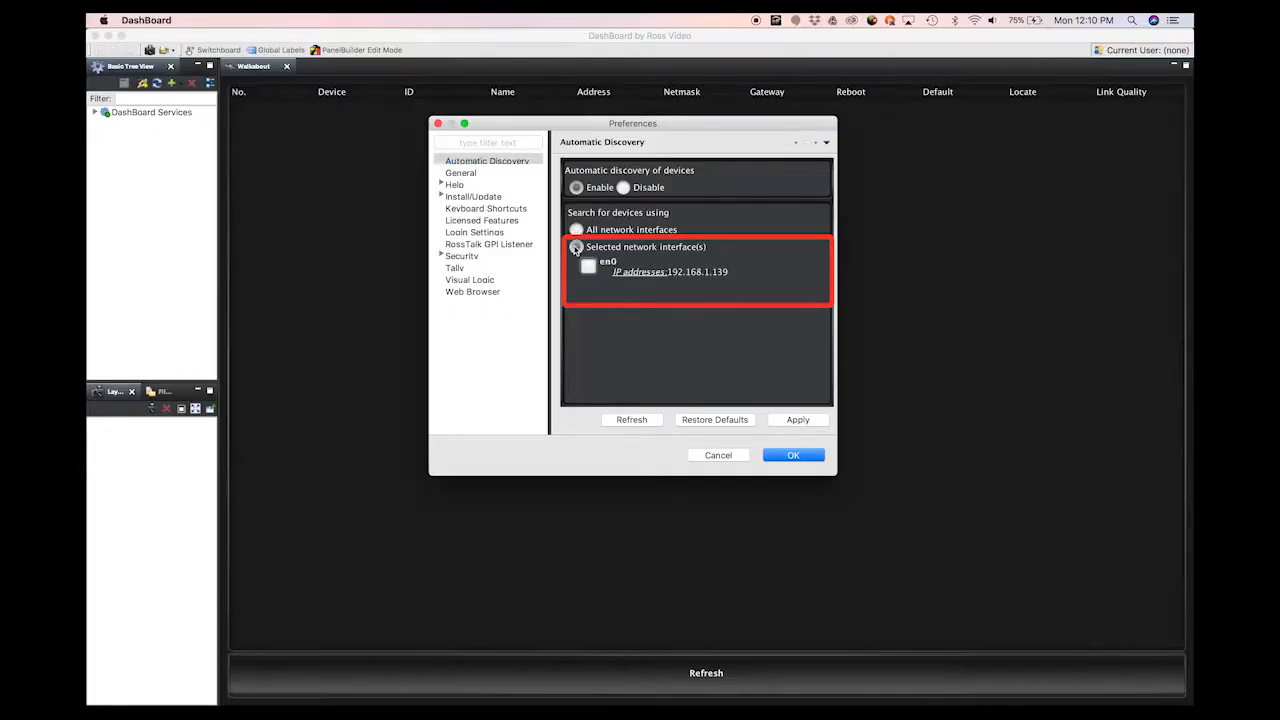
left_click(590, 270)
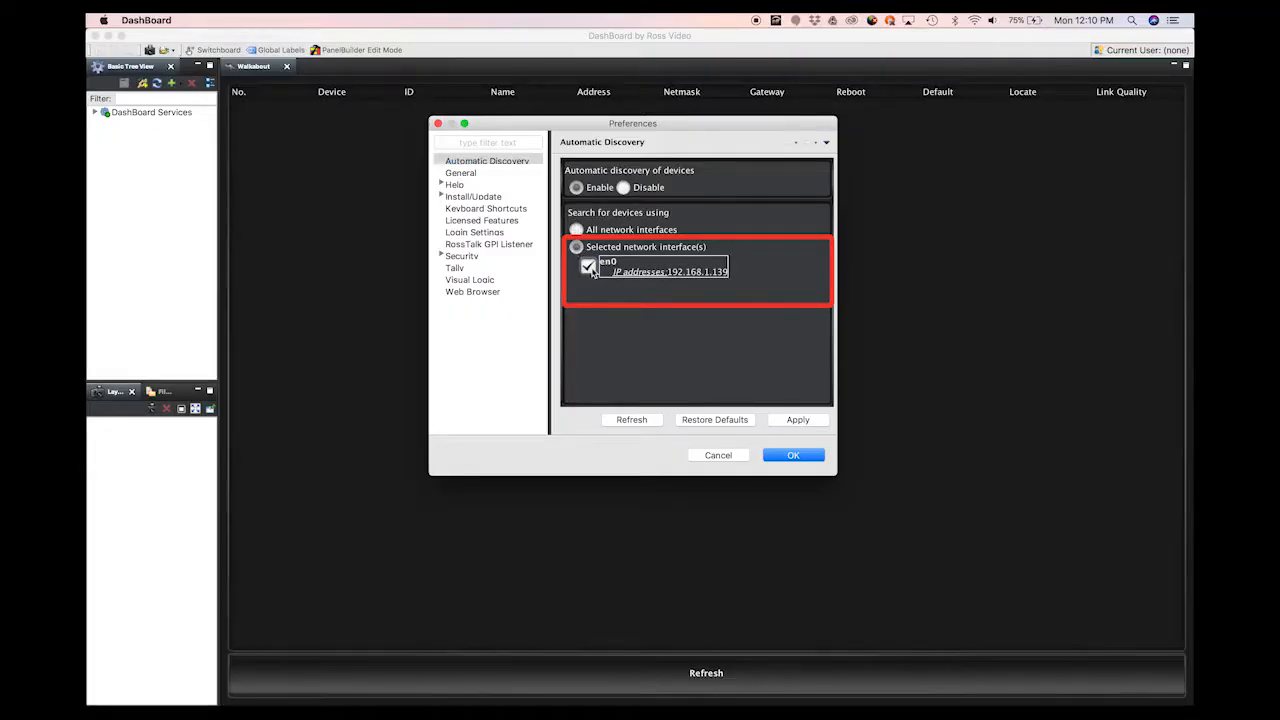
left_click(793, 455)
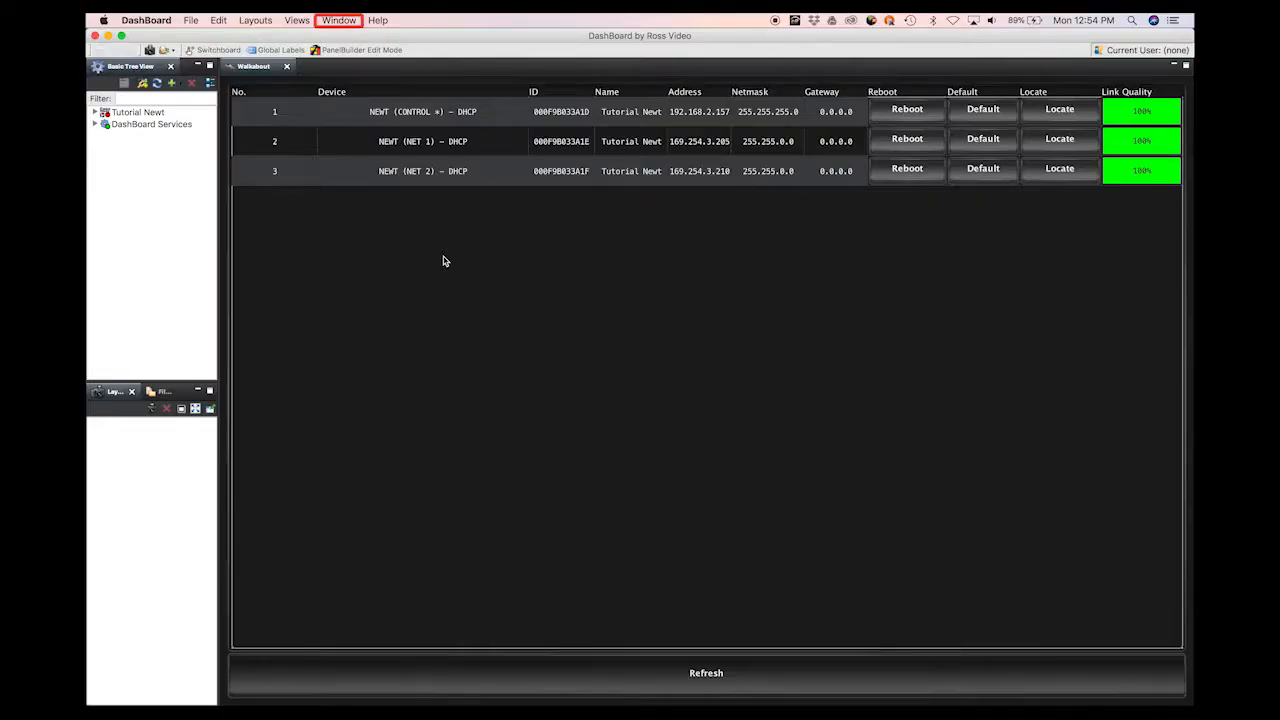
Check in the Automatic Discovery preferences that automatic discovery of devices is enabled
left_click(342, 22)
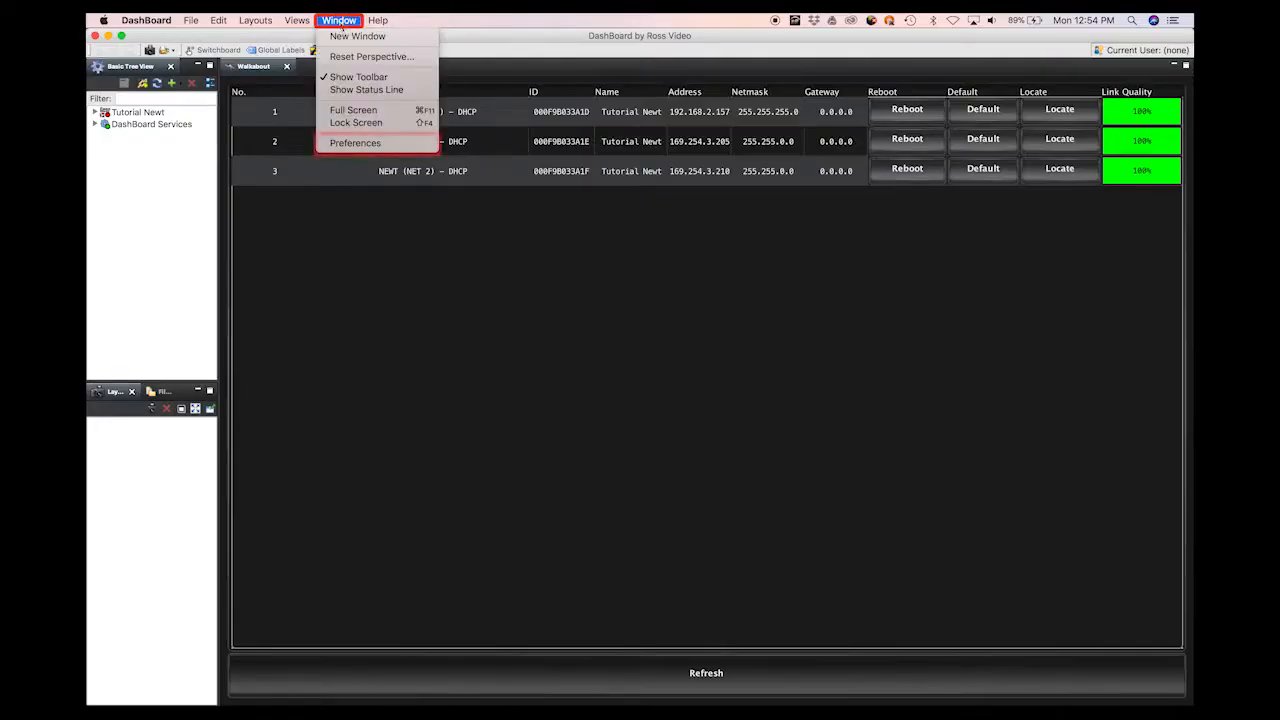
left_click(354, 144)
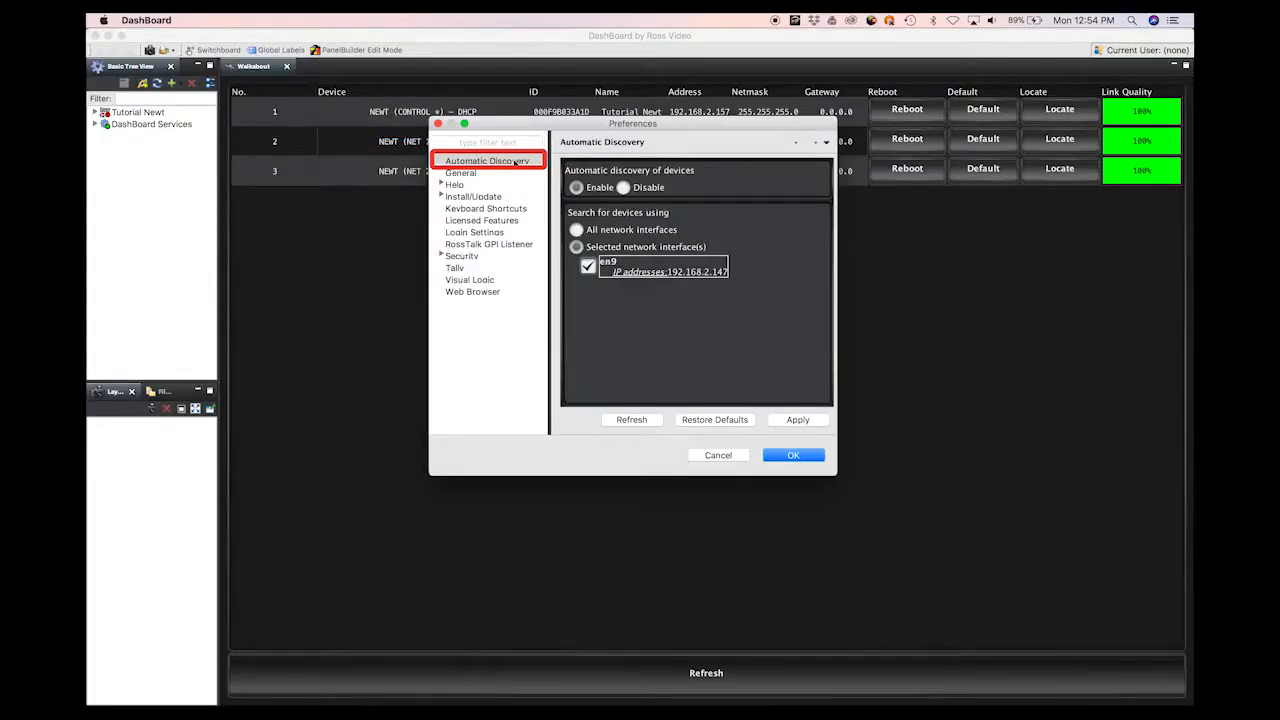
left_click(535, 164)
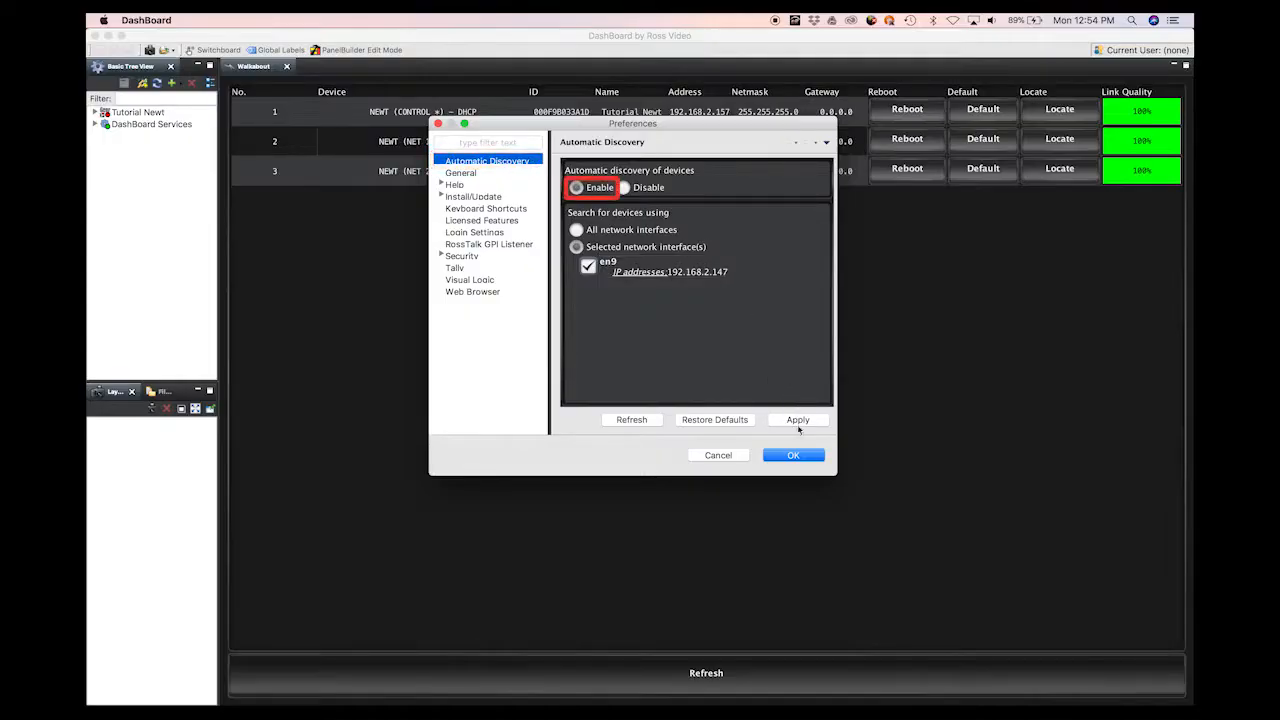
left_click(797, 458)
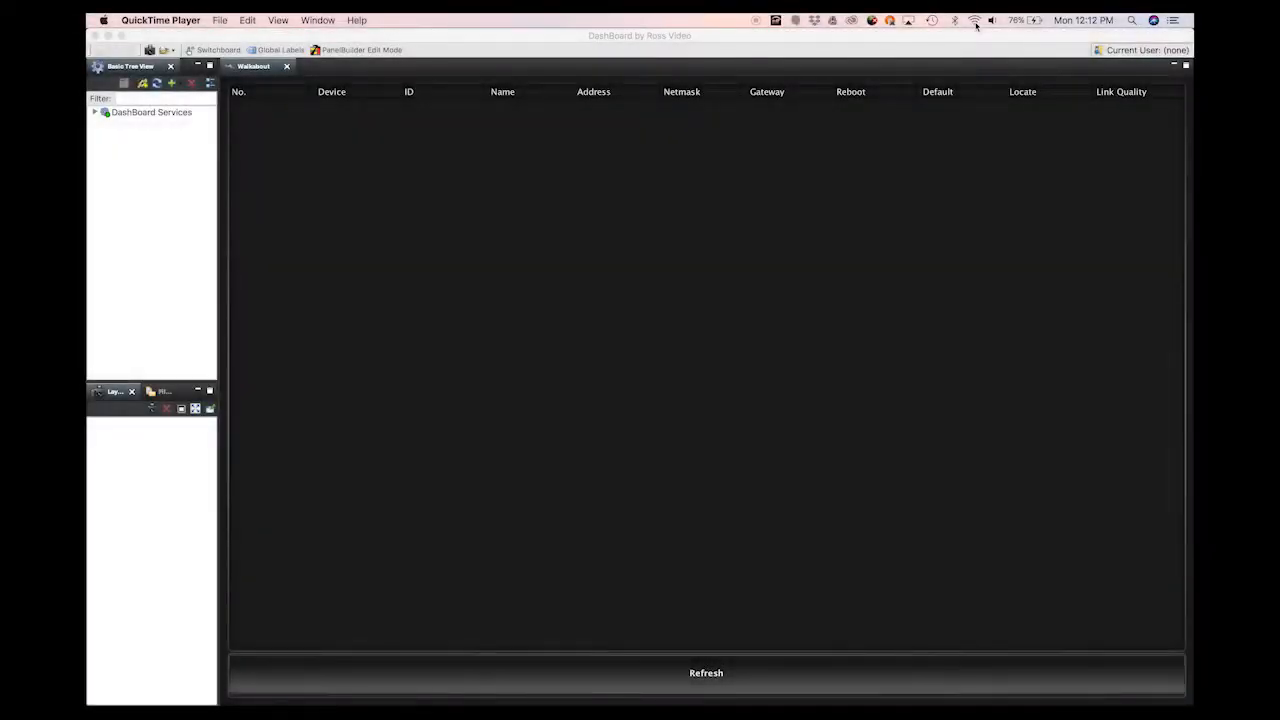
Switch off Wi-Fi on the Mac so that only the wired connection is used
left_click(976, 25)
left_click(980, 47)
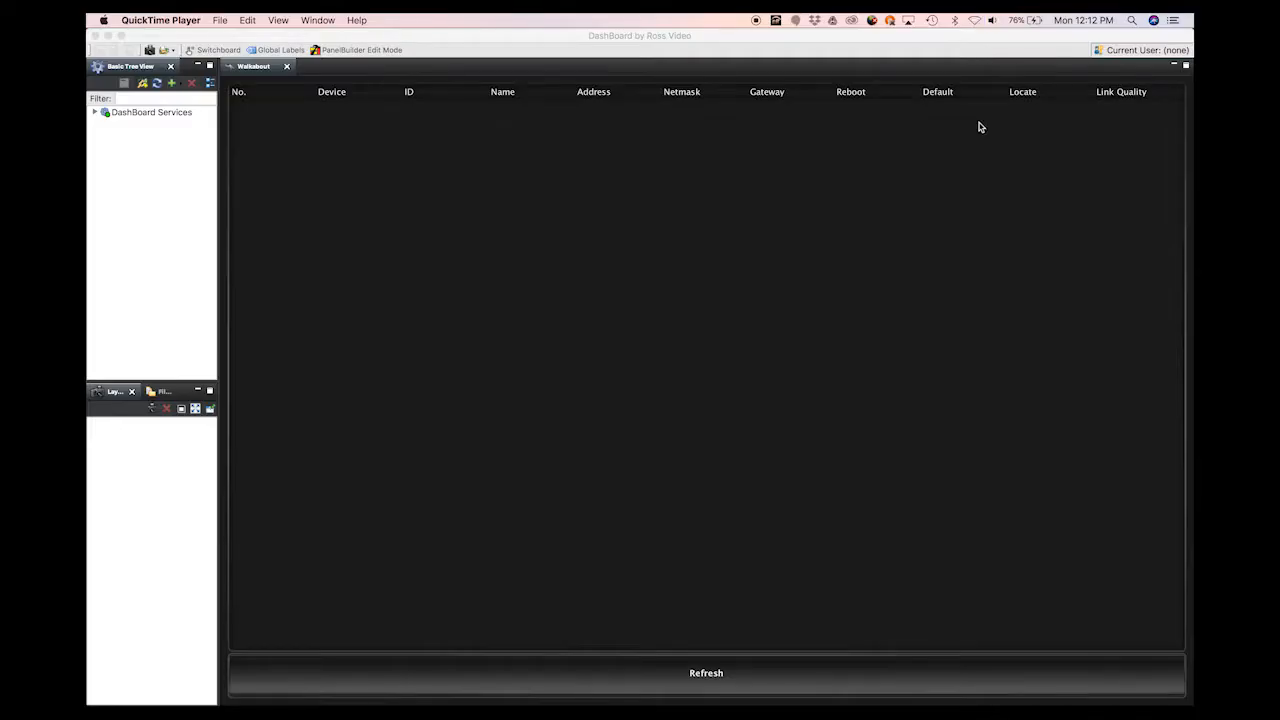
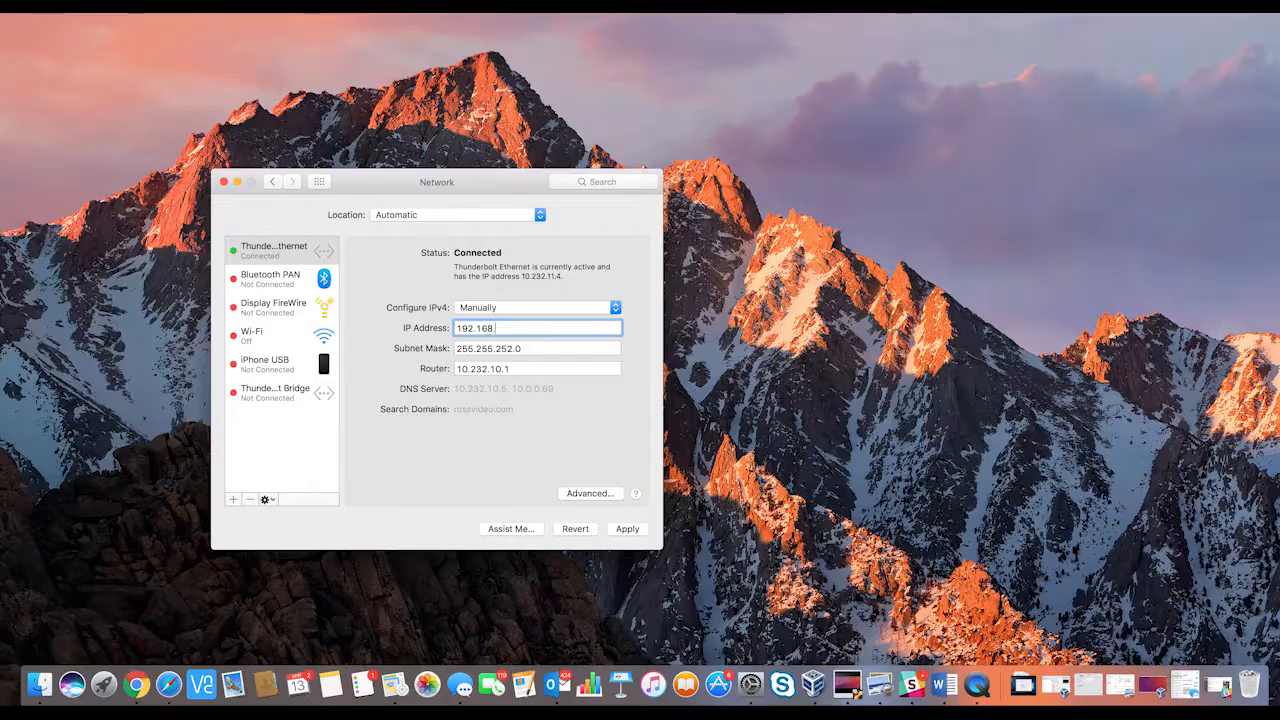
Set the Thunderbolt Ethernet's manual IP address to 192.168.0.10, subnet mask to 255.255.255.0 and router to 192.168.0.1
key("Tab")
type("255.255.255.")
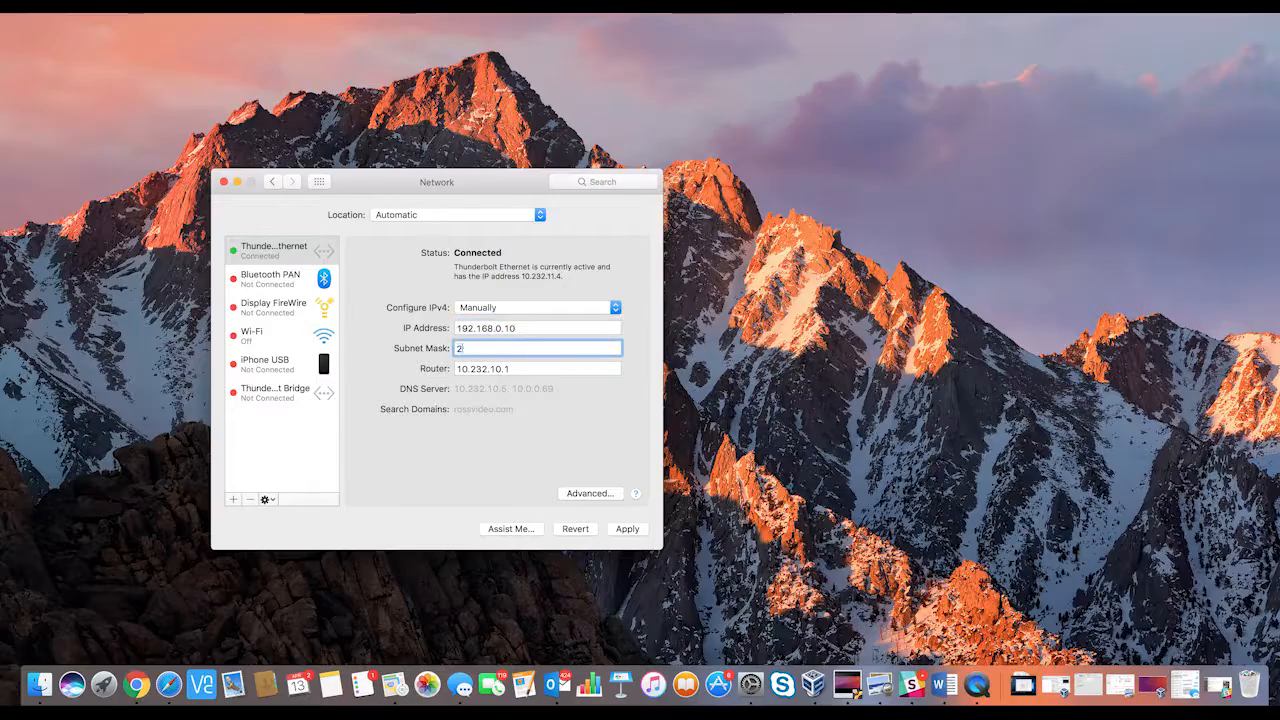
key("Tab")
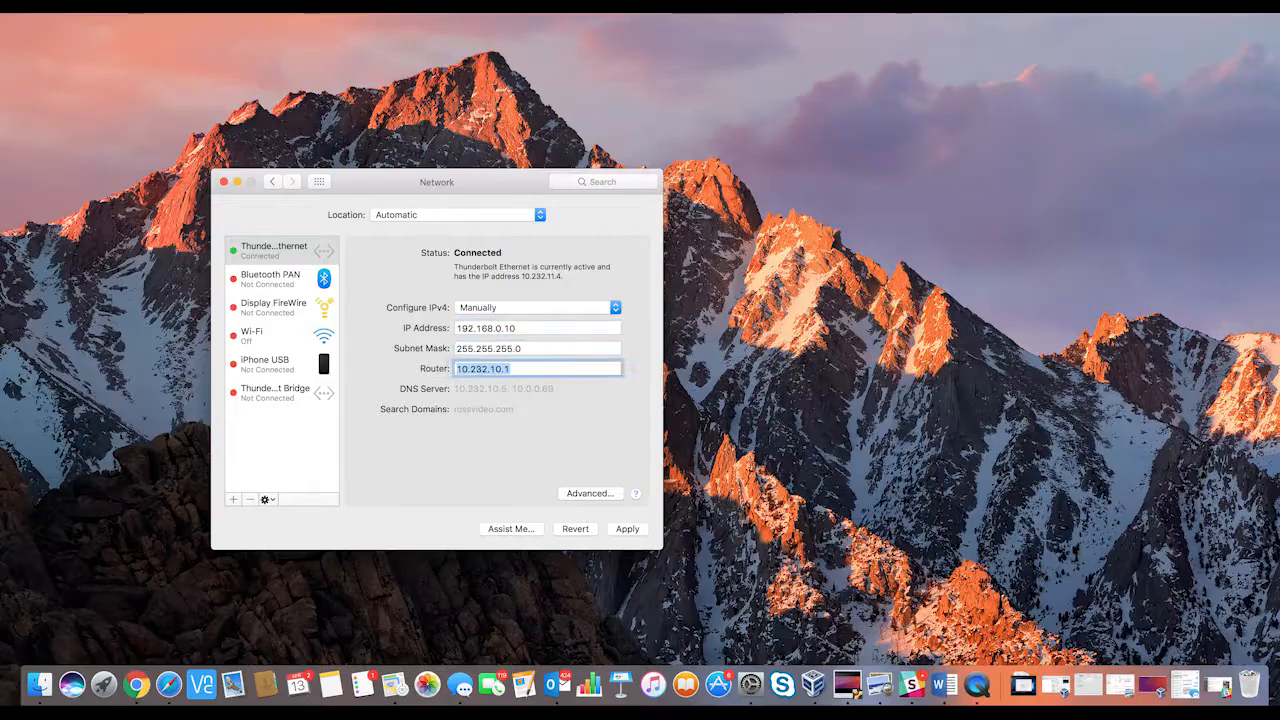
type("192.168.0.1")
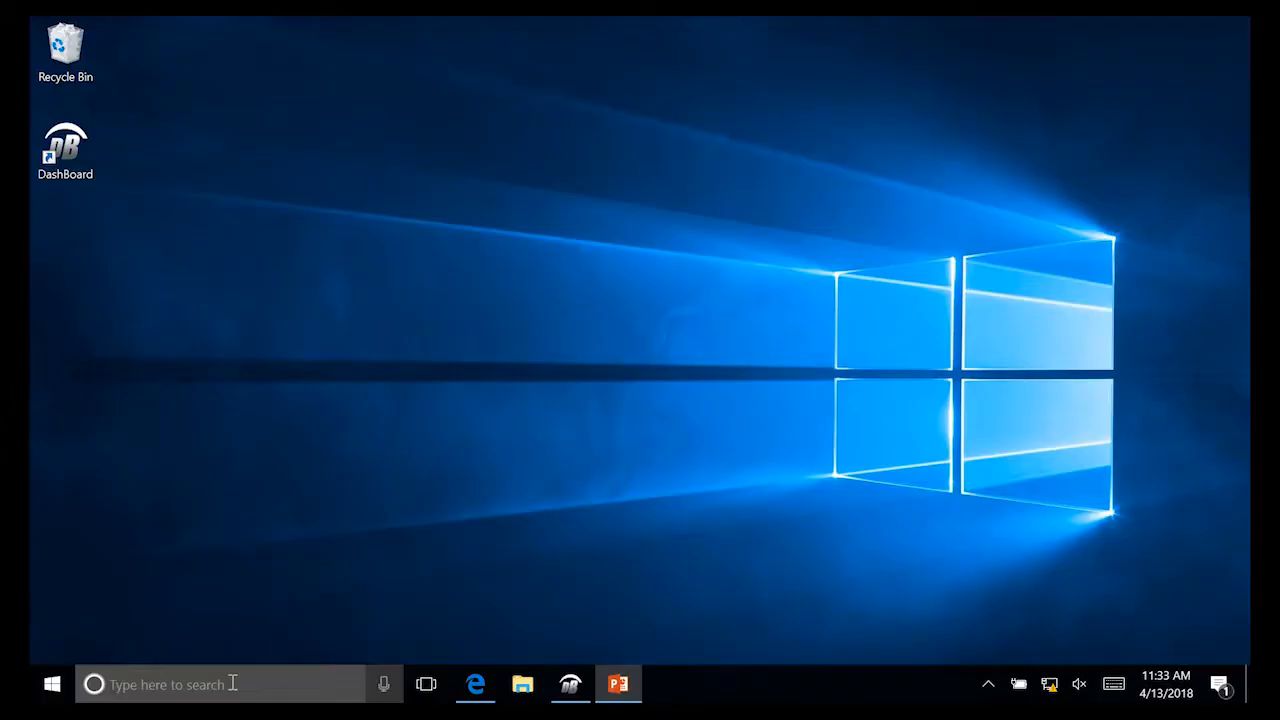
On the Windows computer, find the Network and Sharing Center and open the Ethernet connection's Internet Protocol Version 4 (TCP/IPv4) properties
left_click(232, 684)
type("Network")
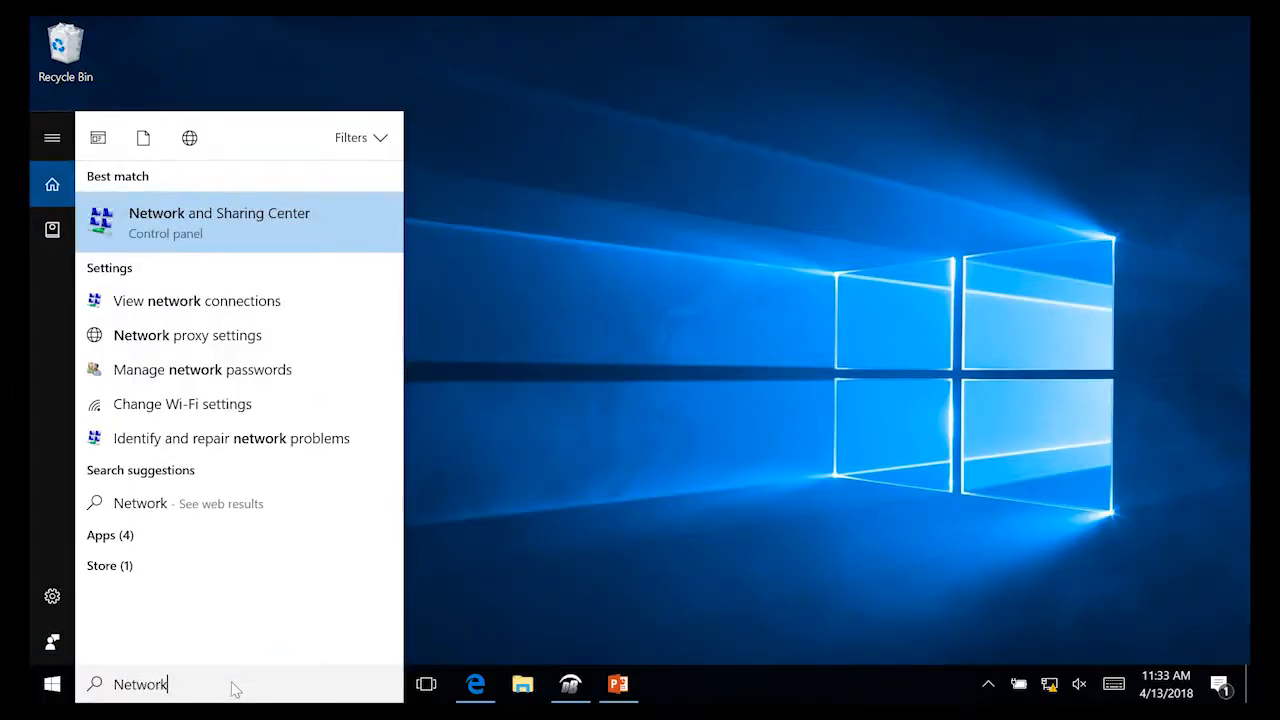
left_click(294, 219)
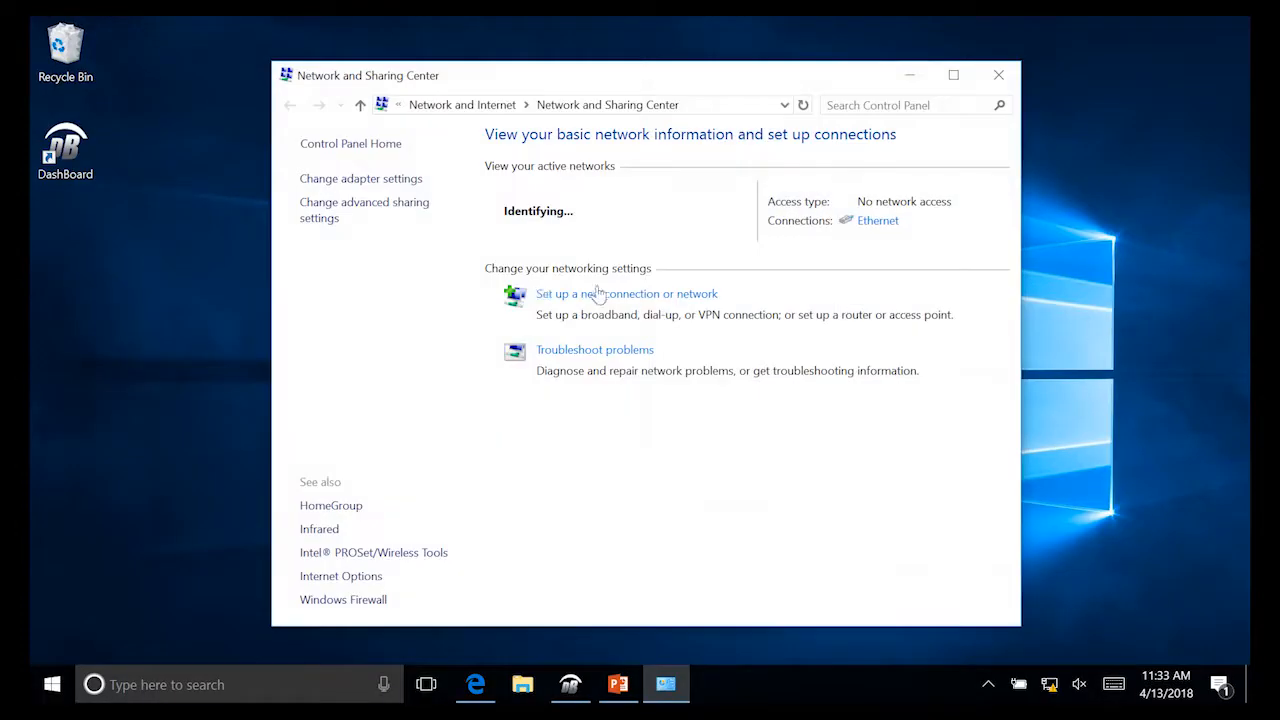
left_click(877, 221)
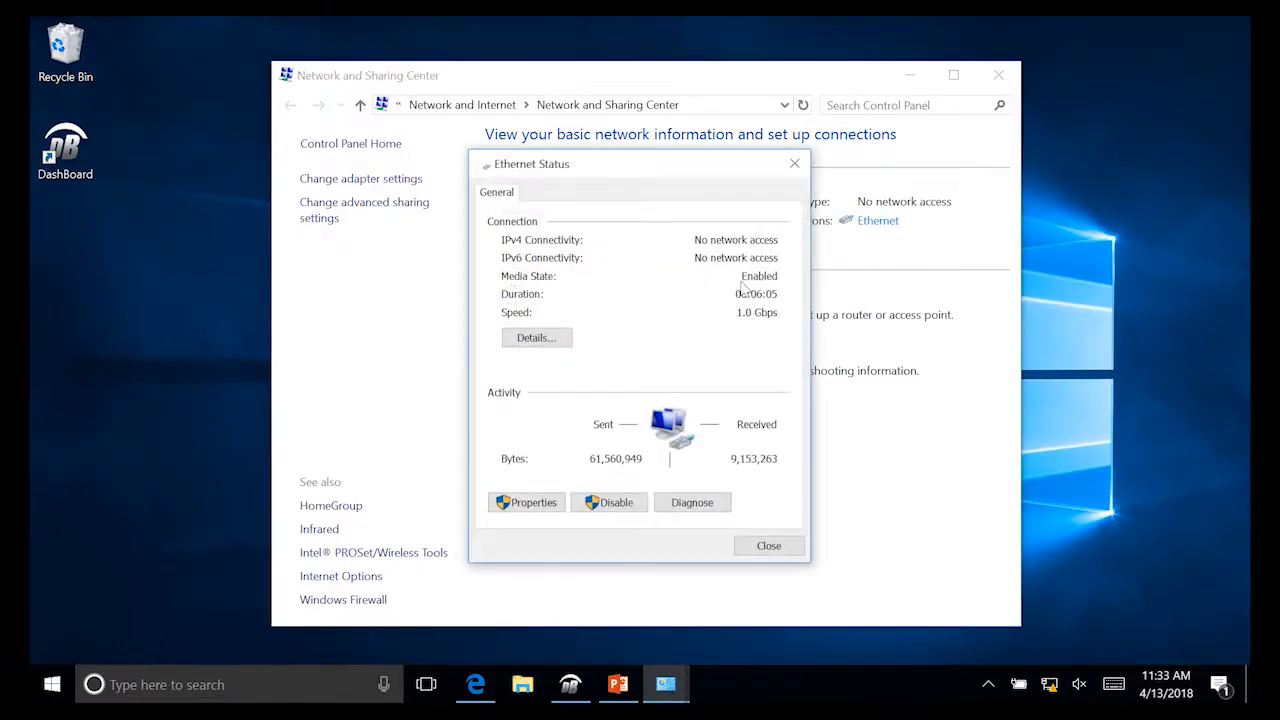
left_click(515, 502)
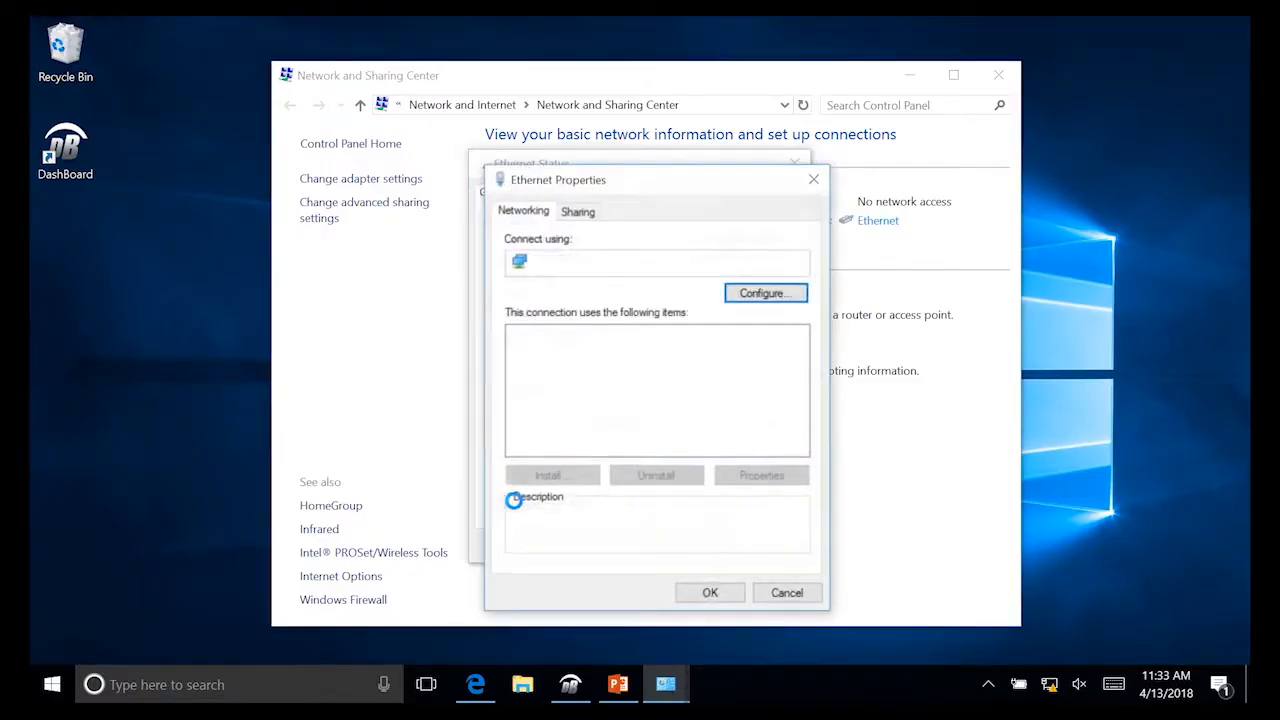
left_click(633, 383)
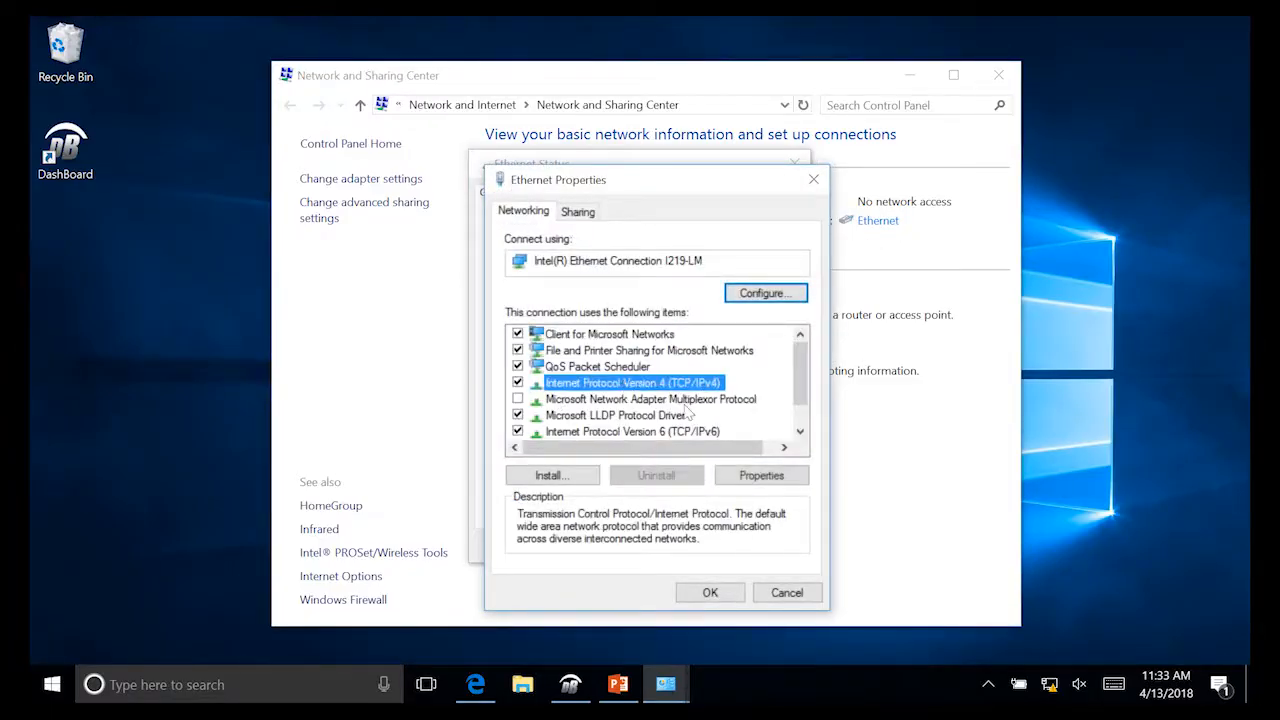
left_click(762, 476)
Assign the Ethernet connection the static IP address 192.168.0.101 with subnet mask 255.255.255.0, and close the network windows
left_click(552, 373)
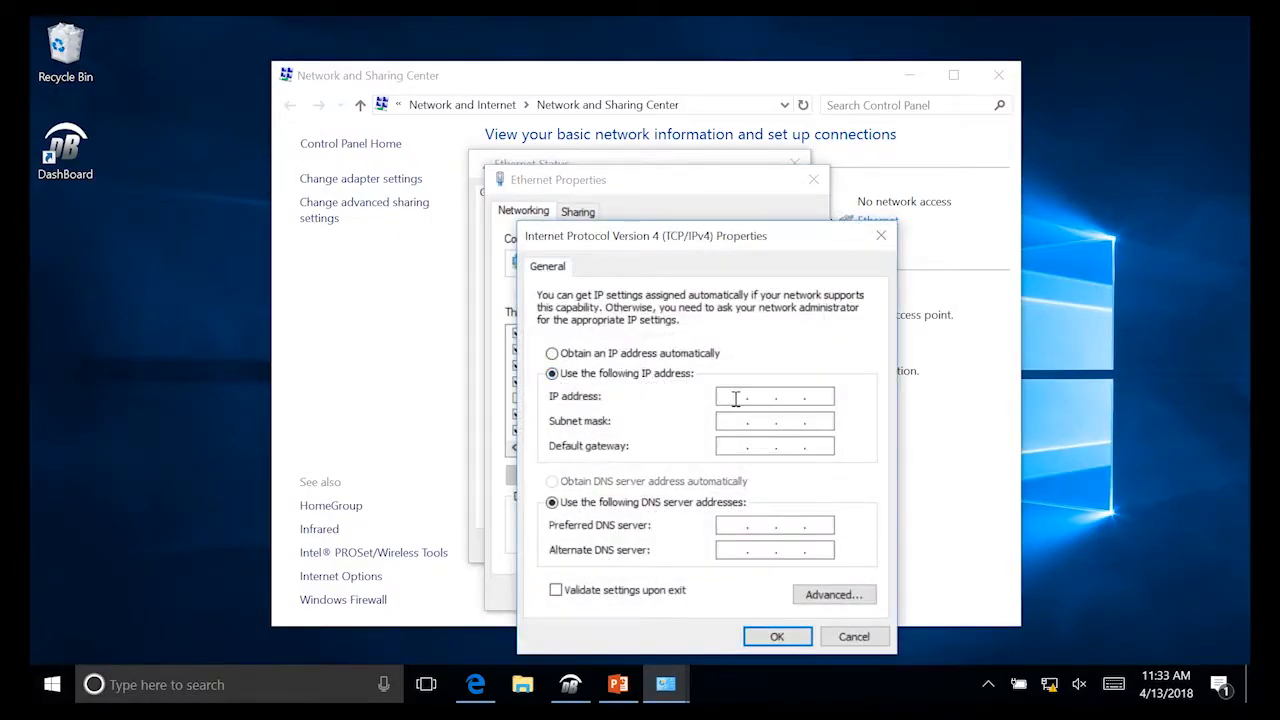
left_click(735, 398)
type("192 . 168 . 0 . 101")
left_click(740, 421)
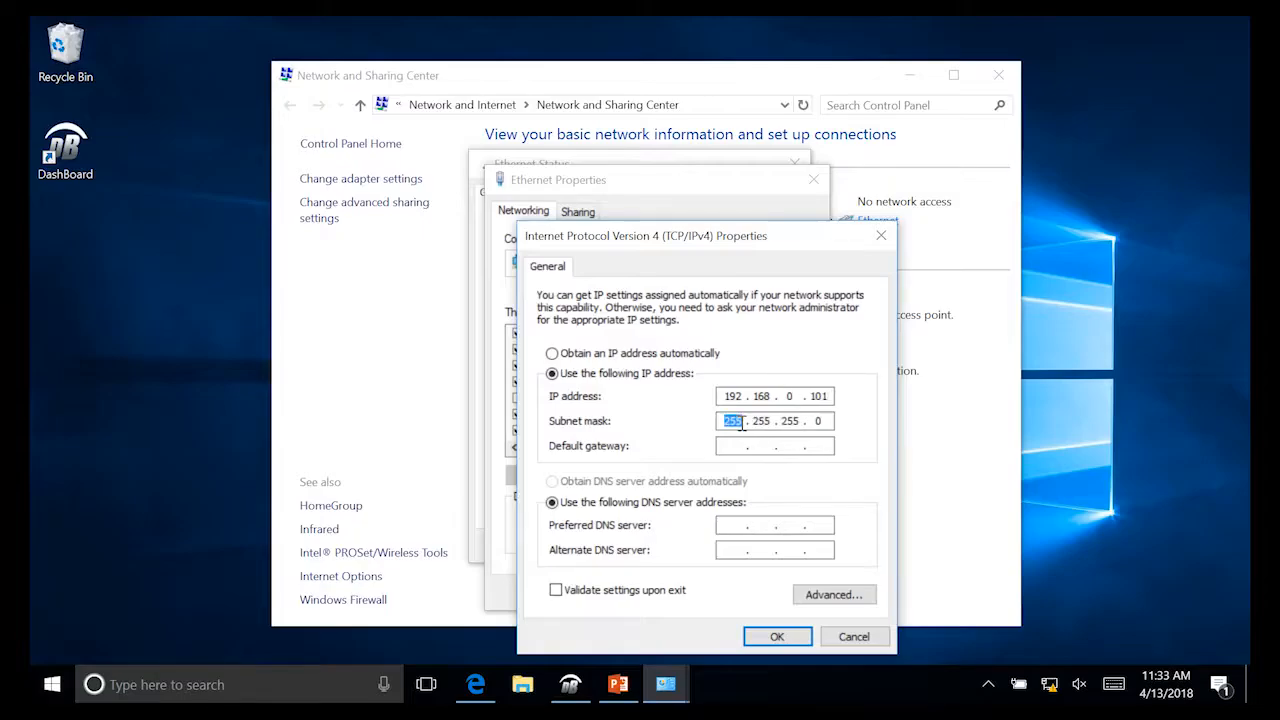
left_click(777, 640)
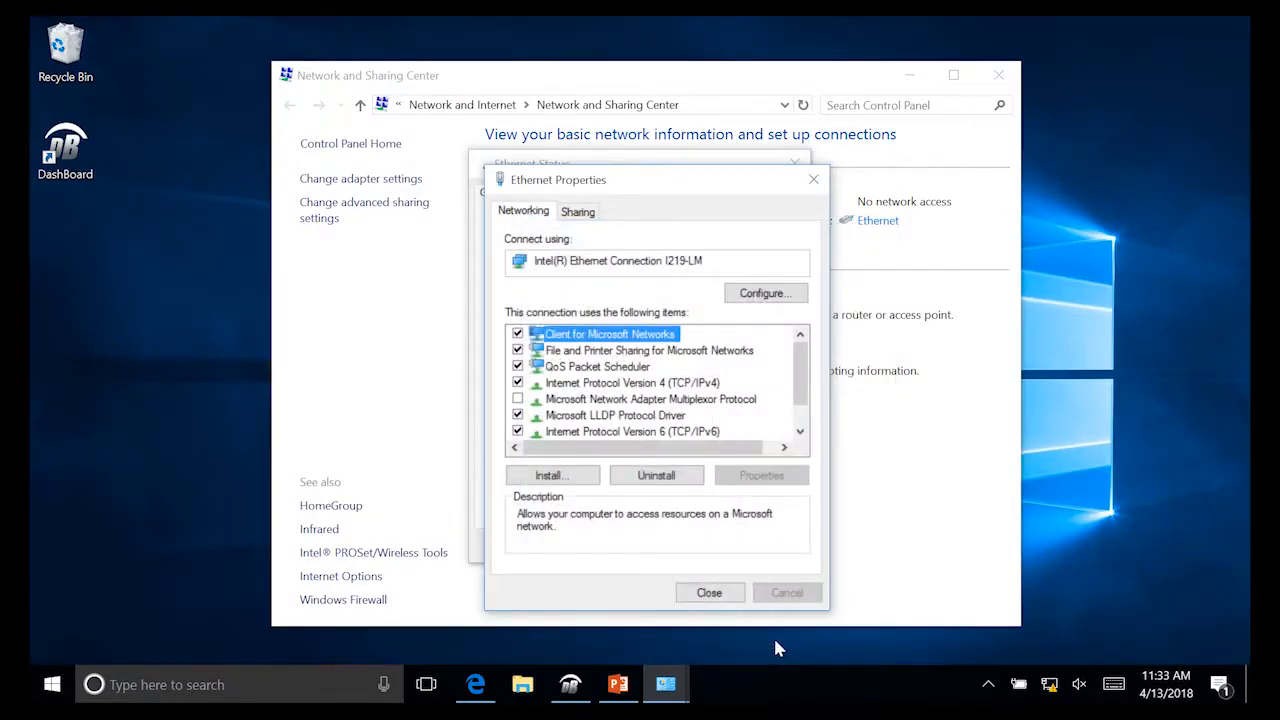
left_click(709, 592)
left_click(768, 545)
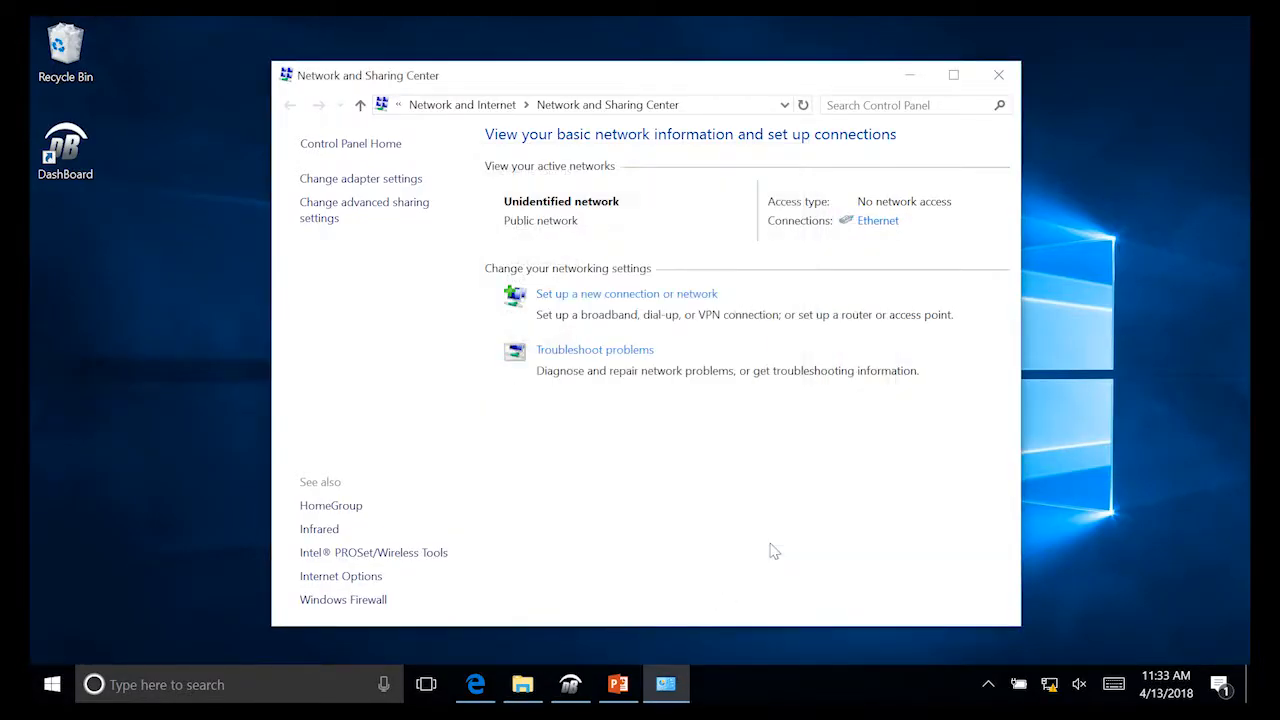
left_click(999, 77)
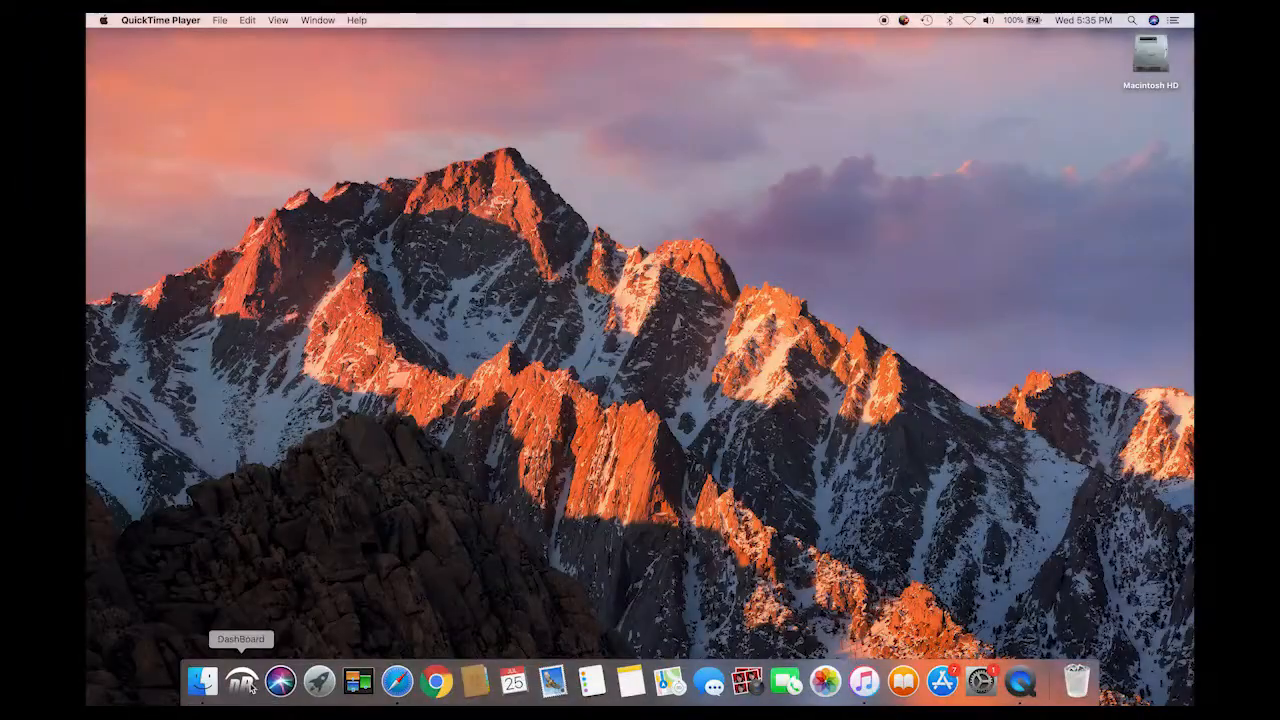
Launch DashBoard on the Mac and start adding a TCP/IP DashBoard Connect or openGear Device
left_click(241, 682)
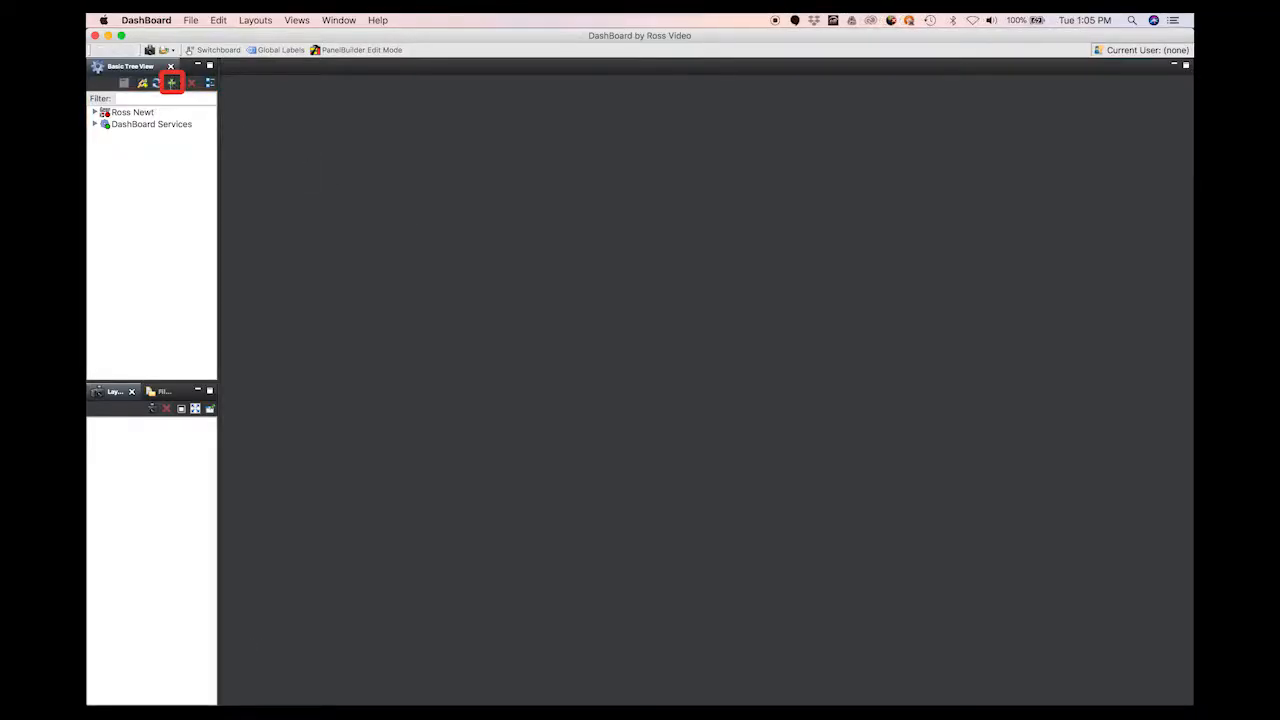
left_click(172, 84)
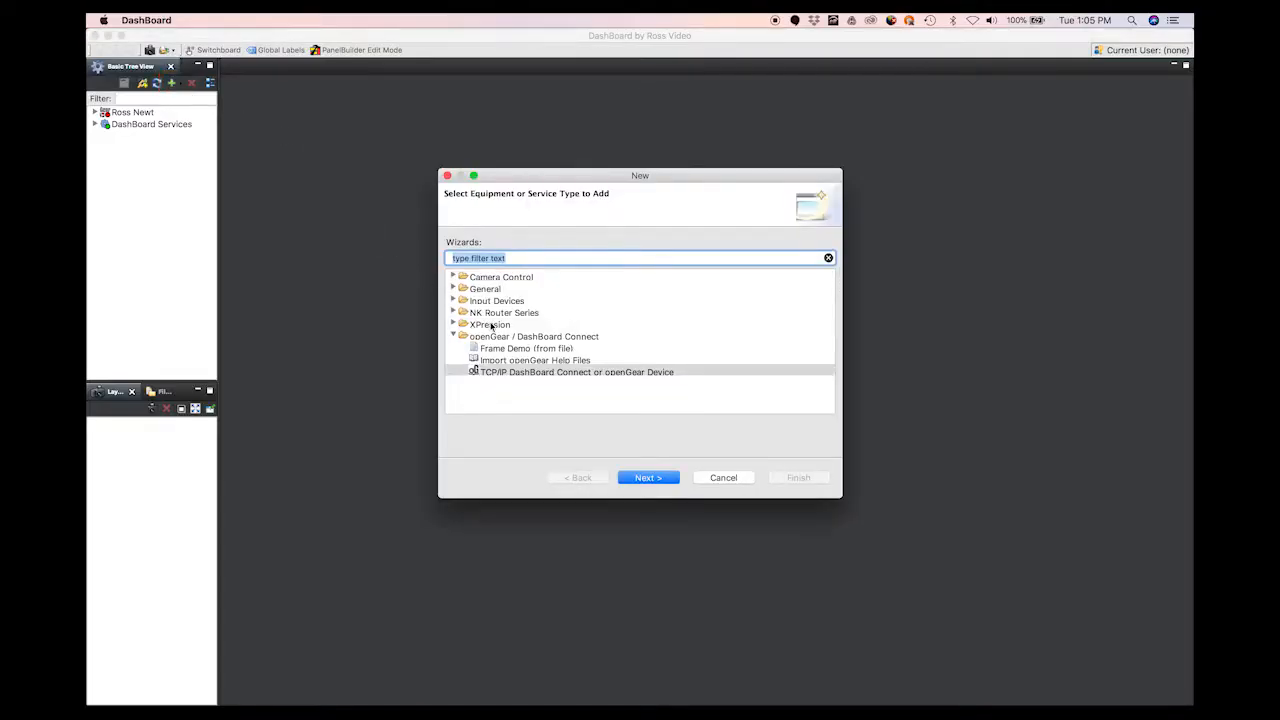
left_click(530, 373)
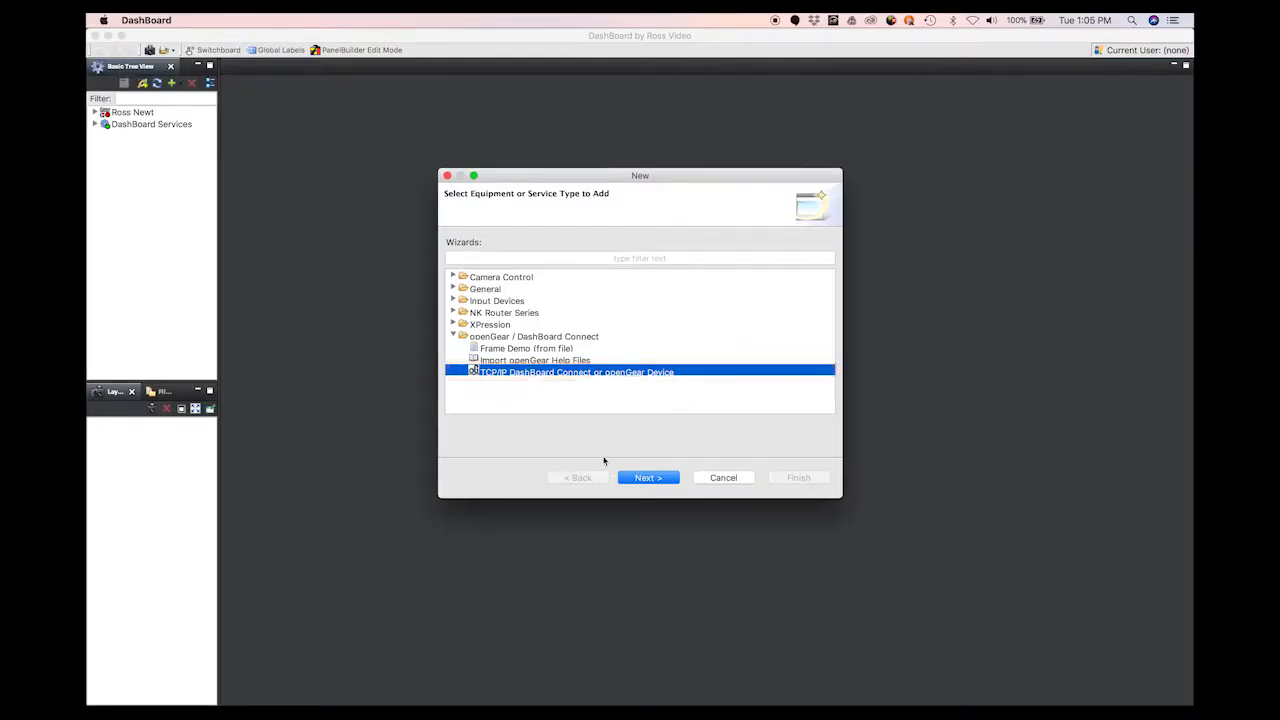
left_click(648, 478)
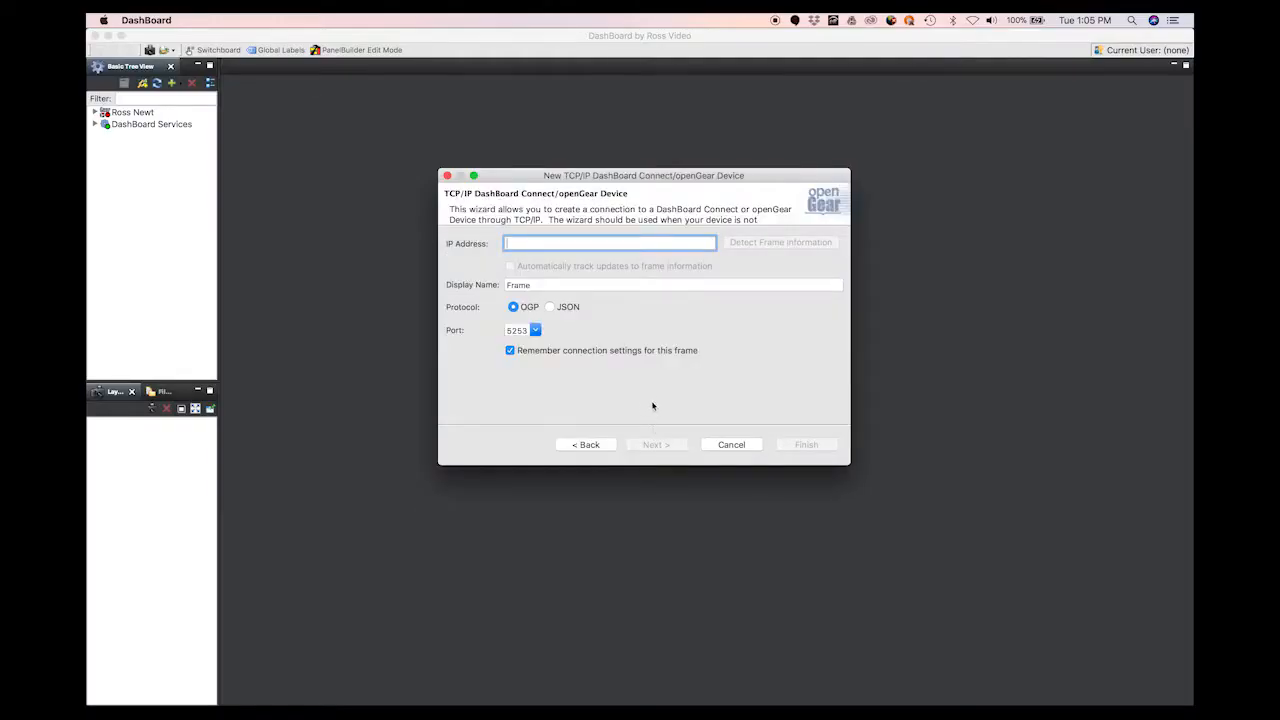
Enter 192.168.0.100 as the new device's IP address and detect its frame information
type("192.")
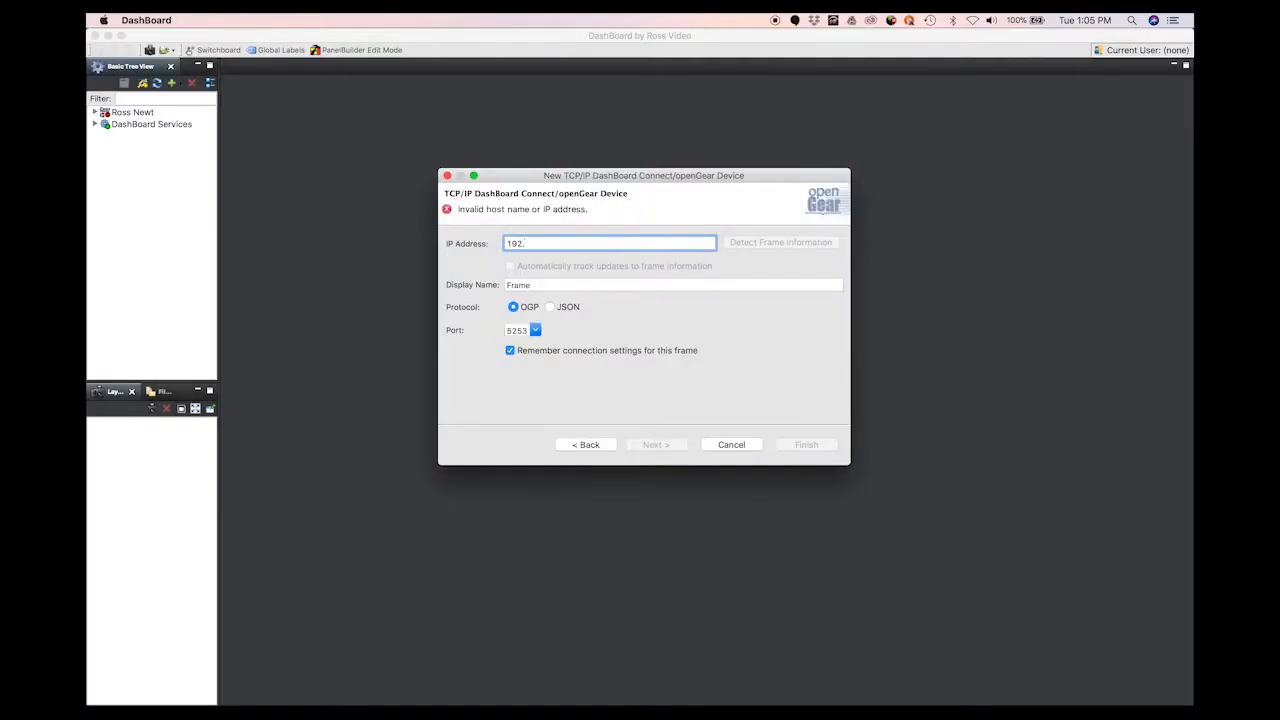
type("168.0.100")
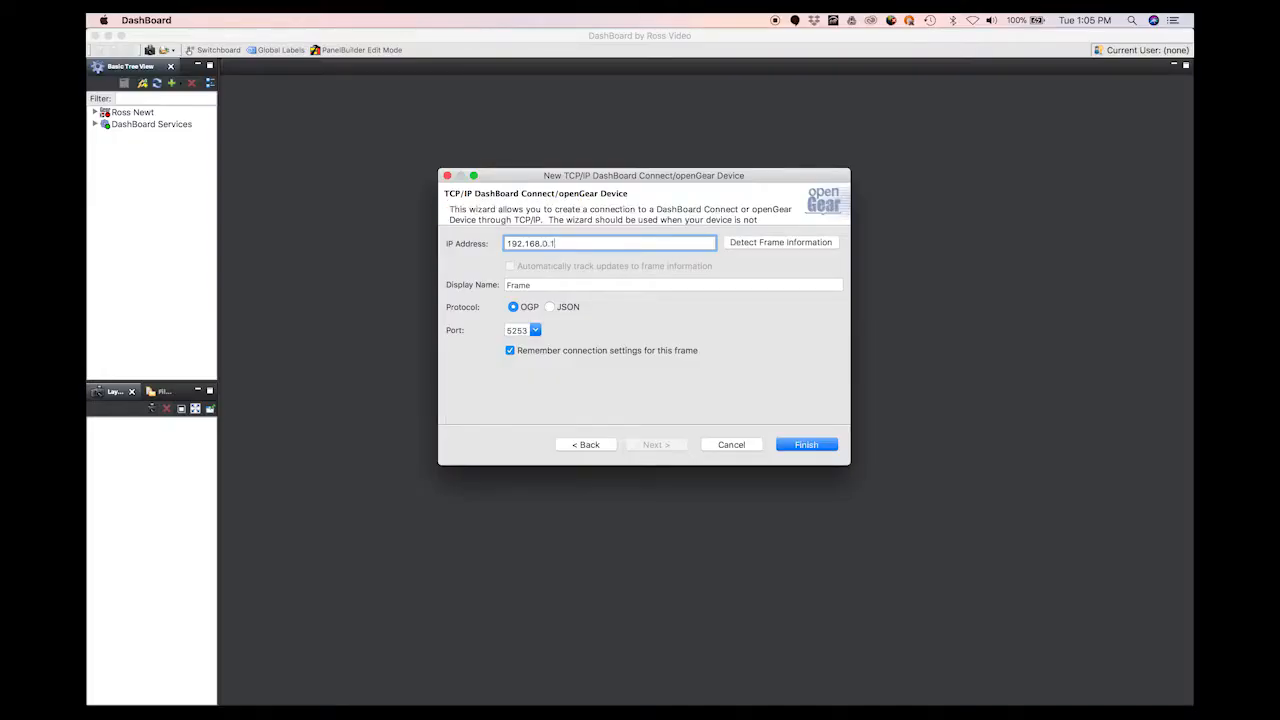
left_click(781, 248)
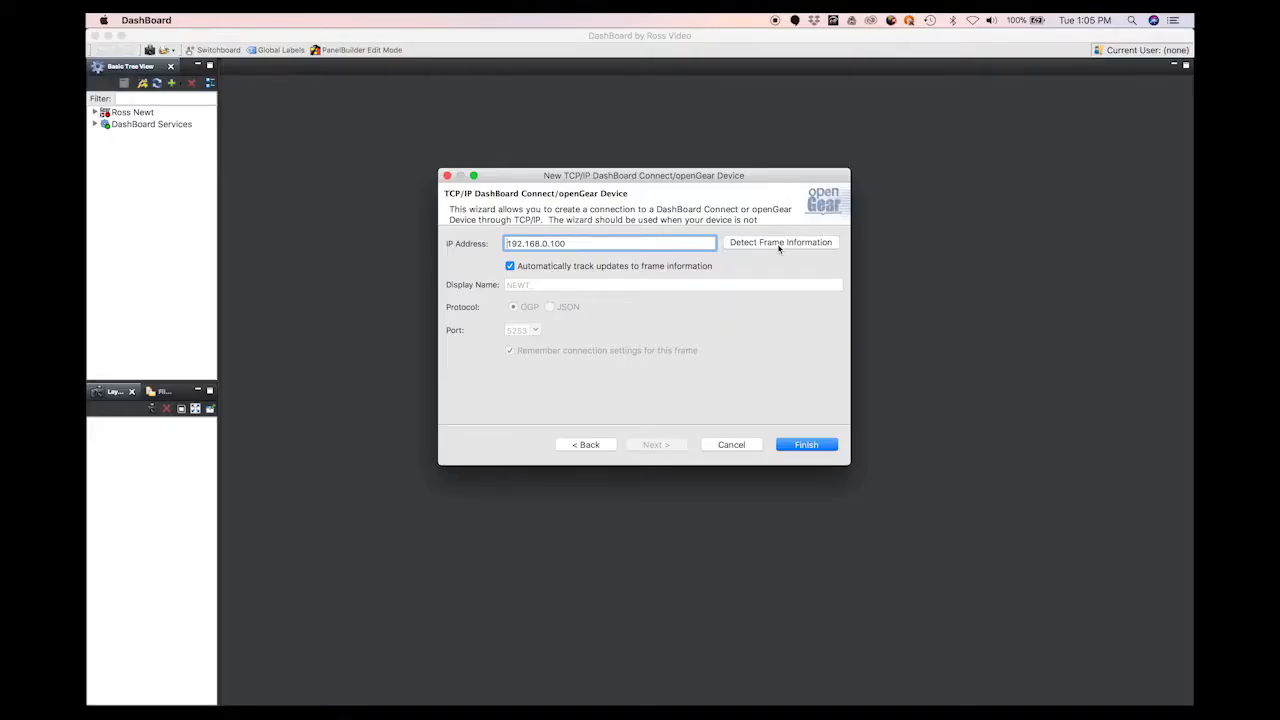
Finish adding the device, expand Ross Newt in the tree down to its lowest NEWT node, and open that node's configuration page
left_click(810, 447)
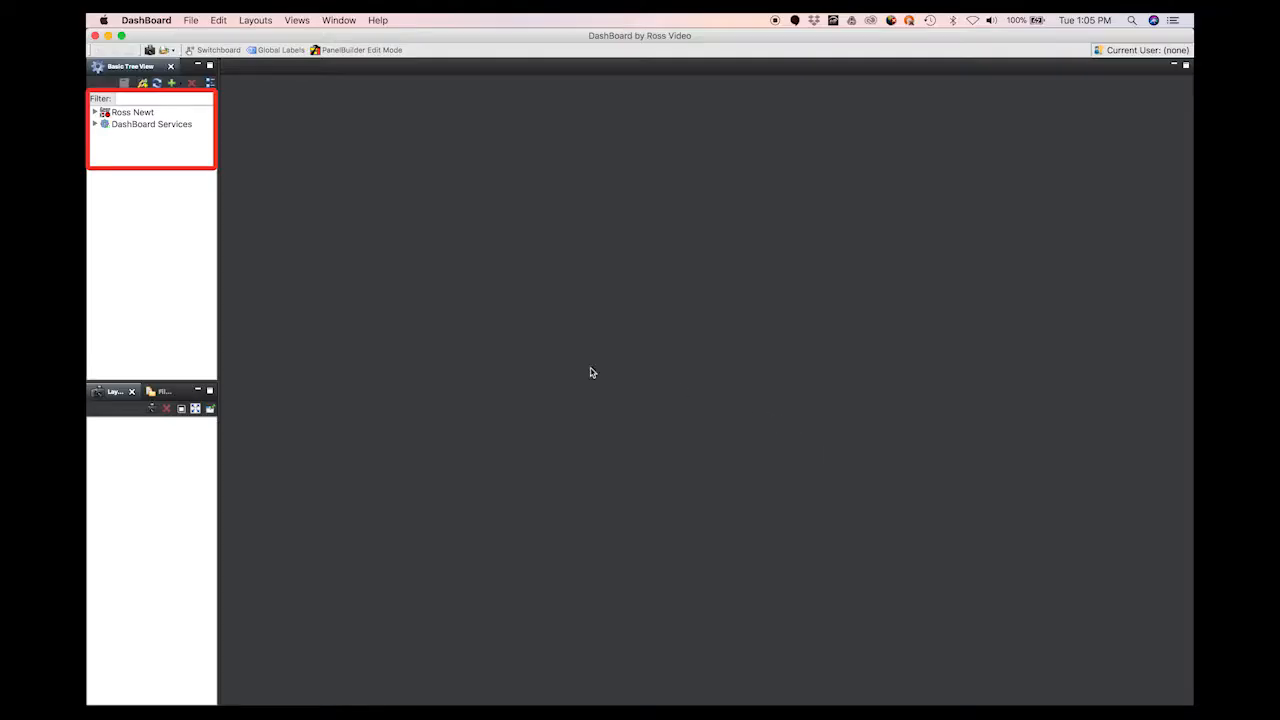
left_click(95, 113)
left_click(106, 124)
left_click(141, 136)
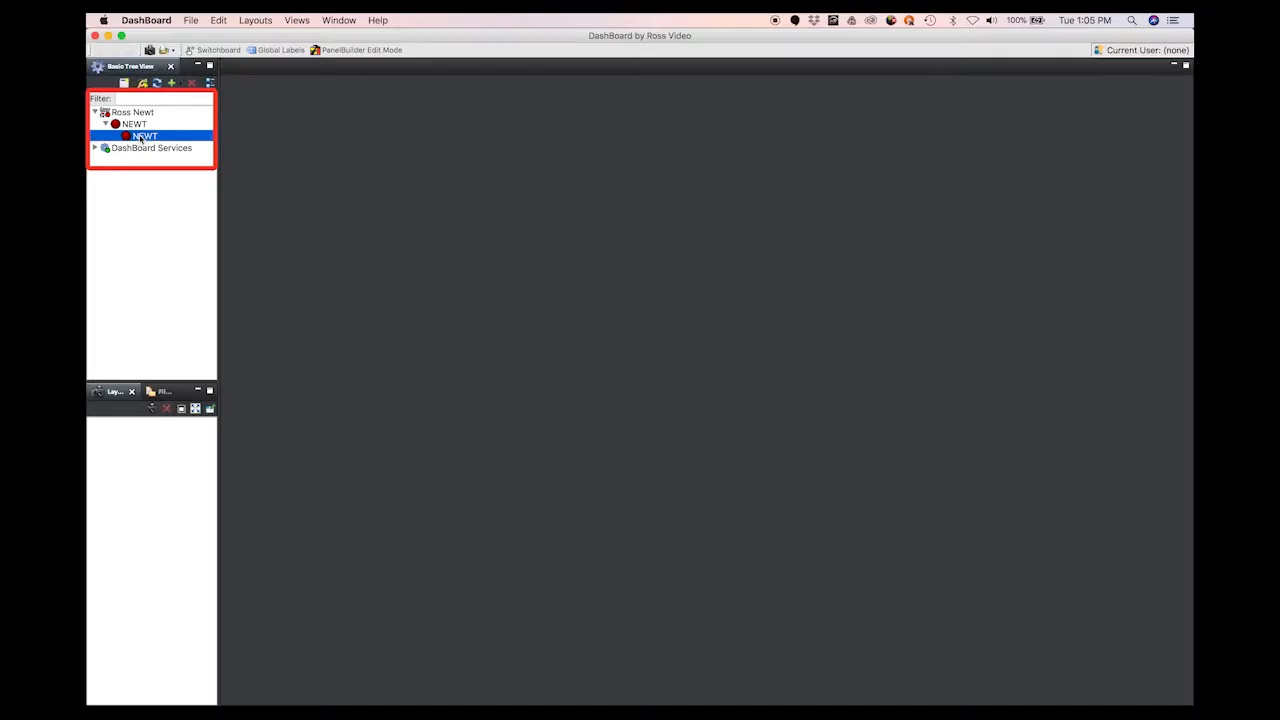
double_click(141, 136)
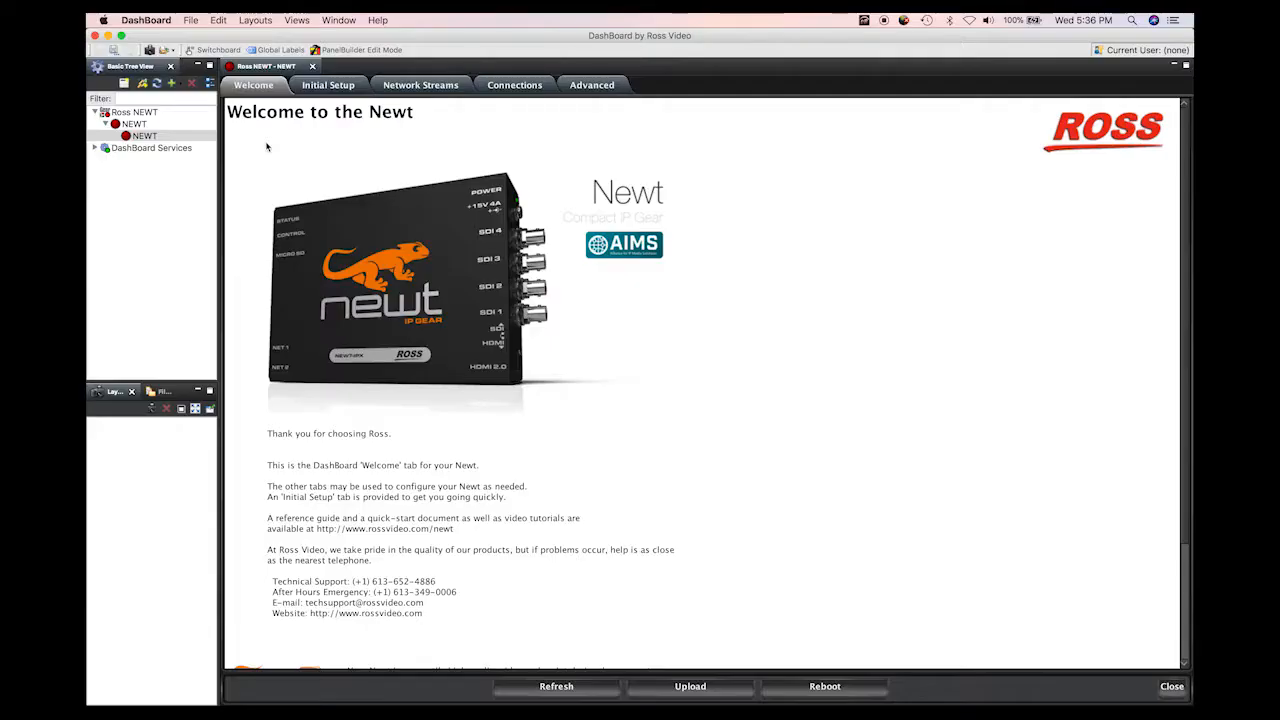
In the Newt's initial setup, set the control port's mode to Static and its static IP address to 10.232.21.100
left_click(330, 86)
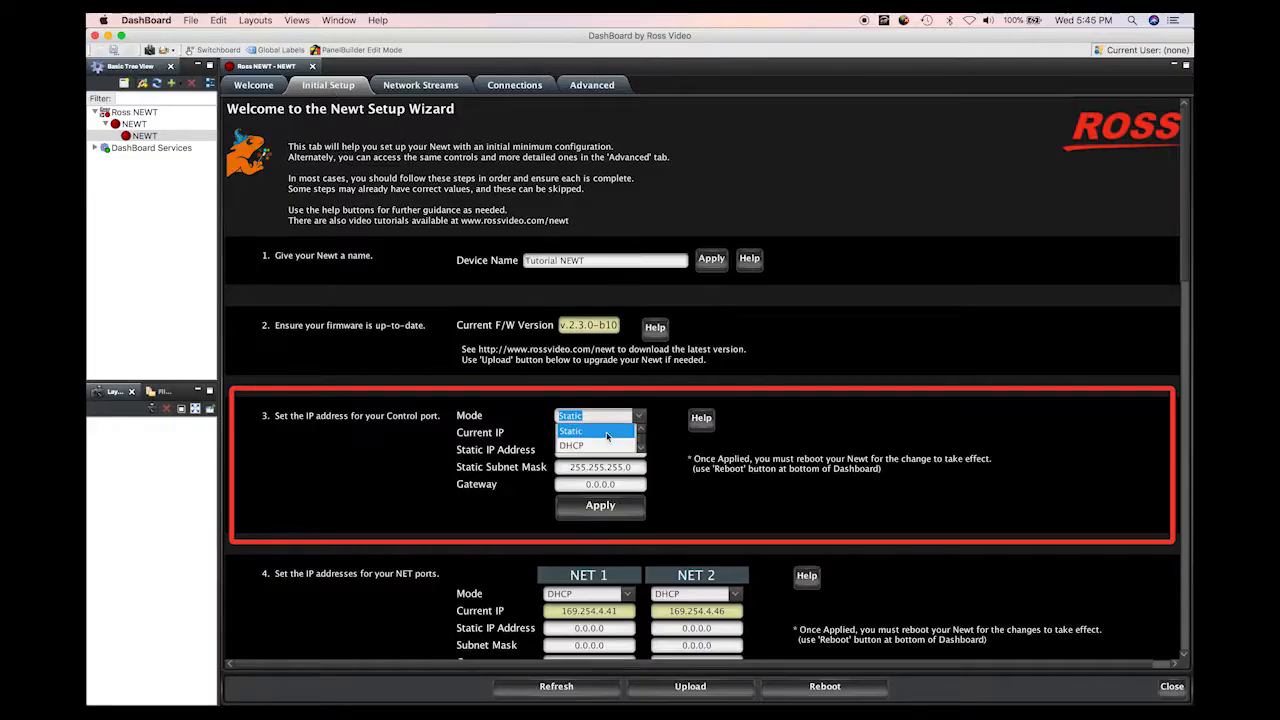
left_click(600, 437)
left_click(641, 450)
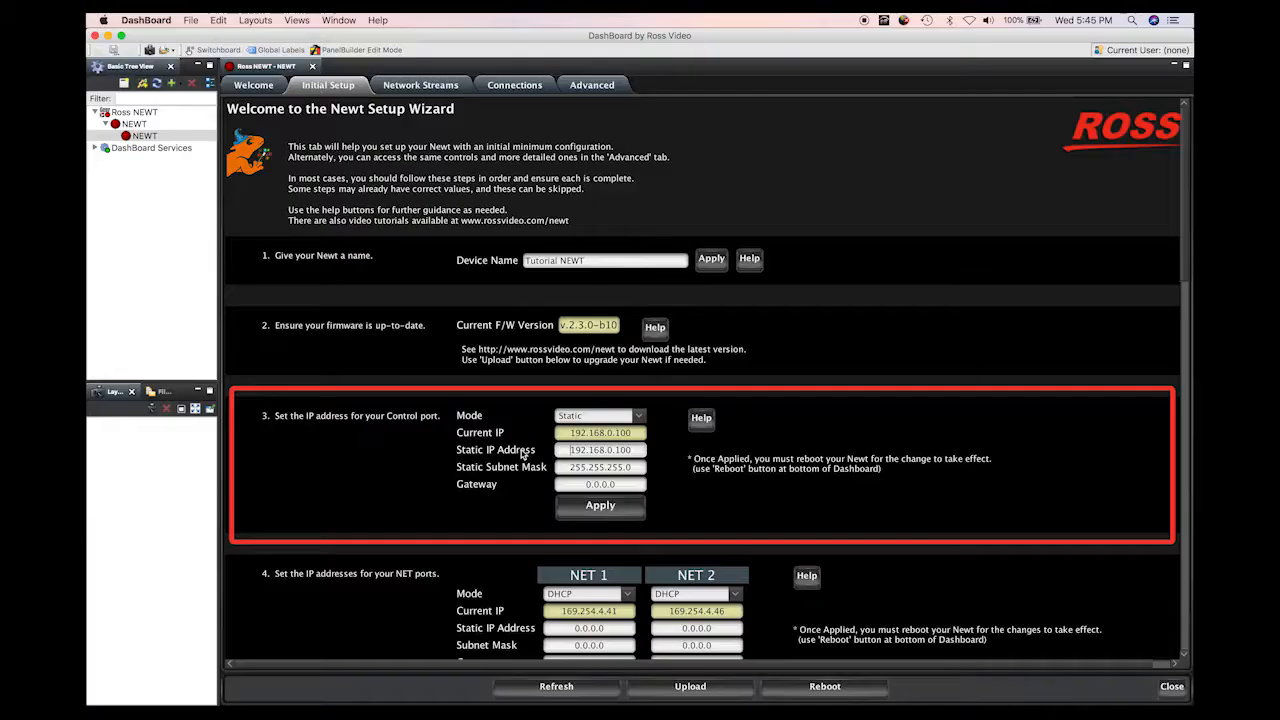
double_click(641, 450)
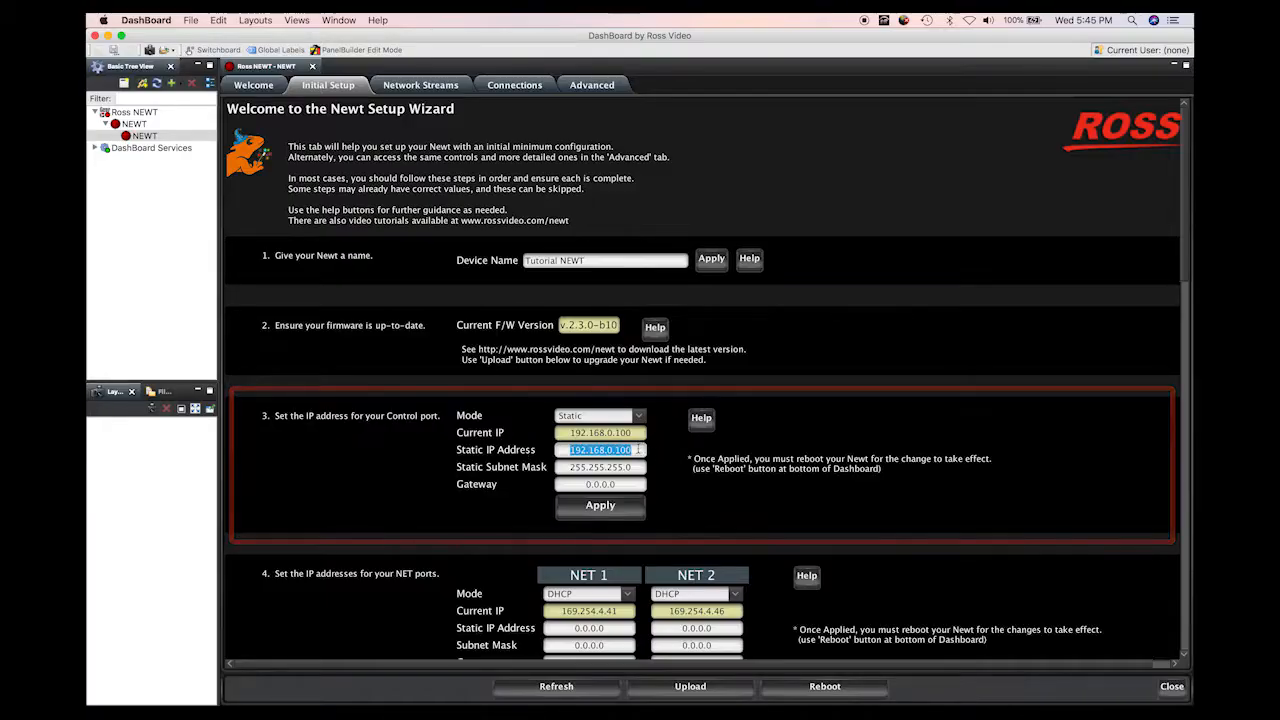
type("10.232.")
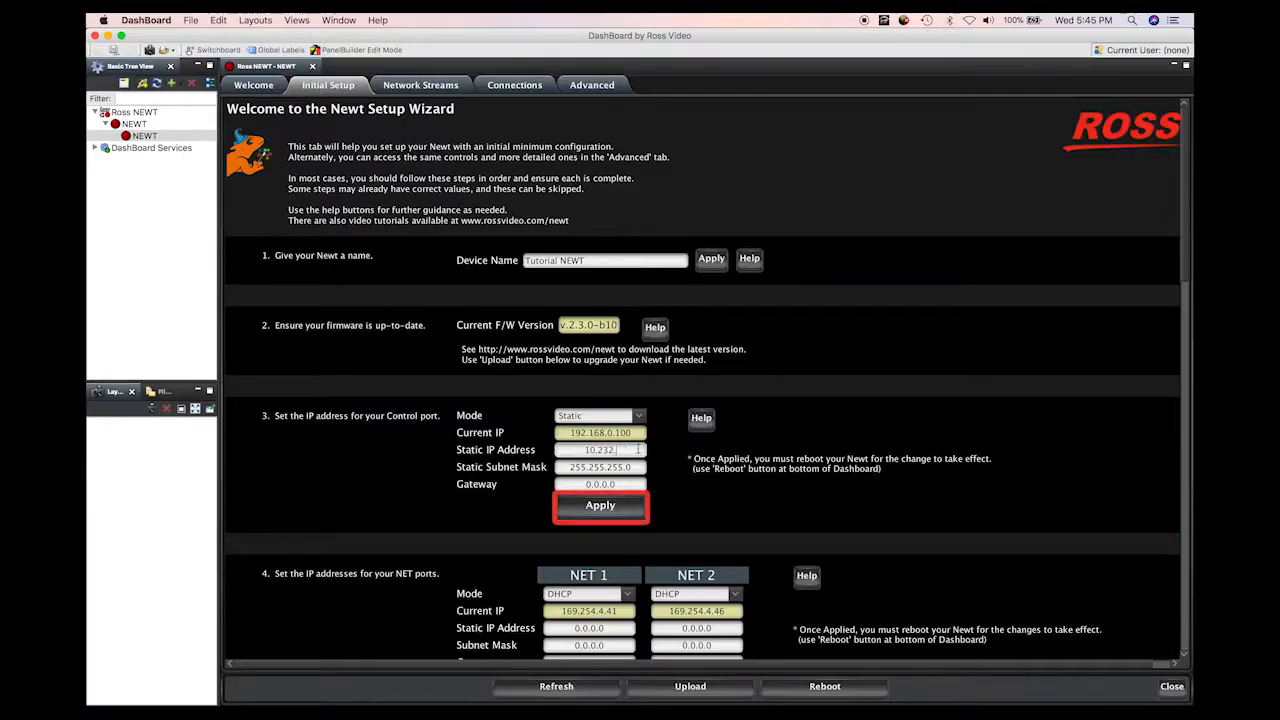
type("21.100")
Apply the control port's address change and reboot the Newt, confirming both requests
left_click(611, 505)
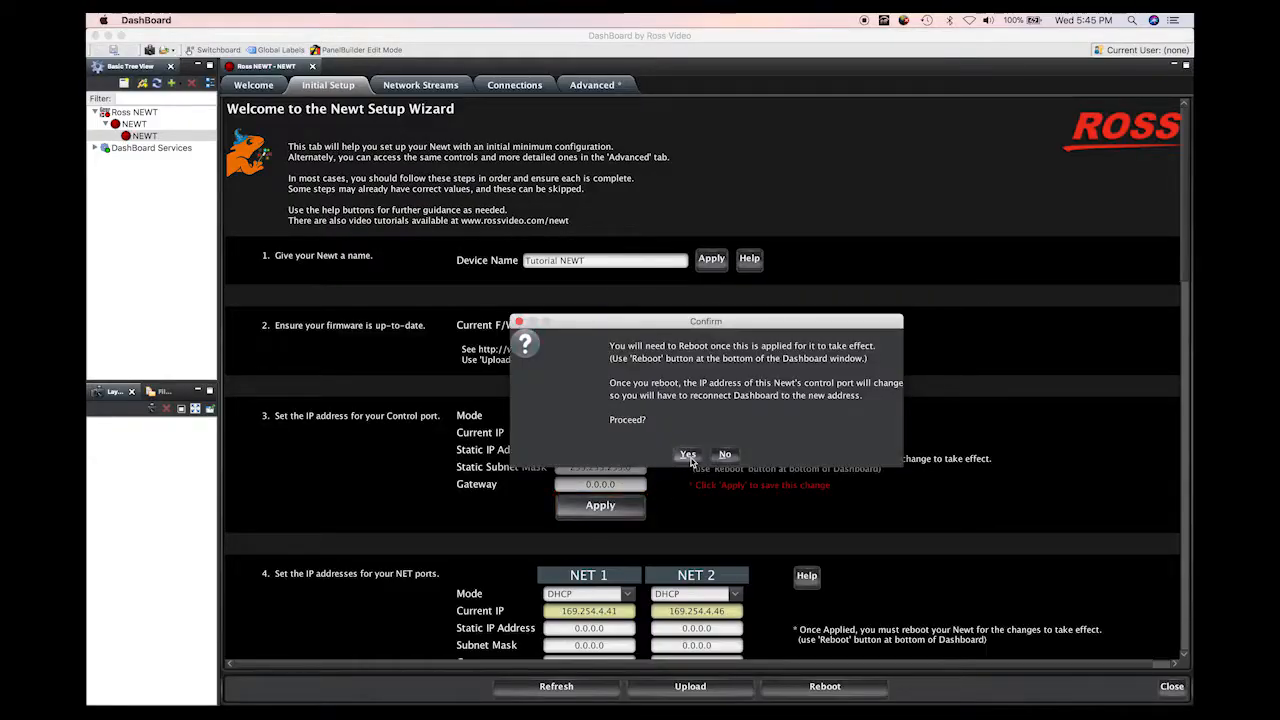
left_click(688, 455)
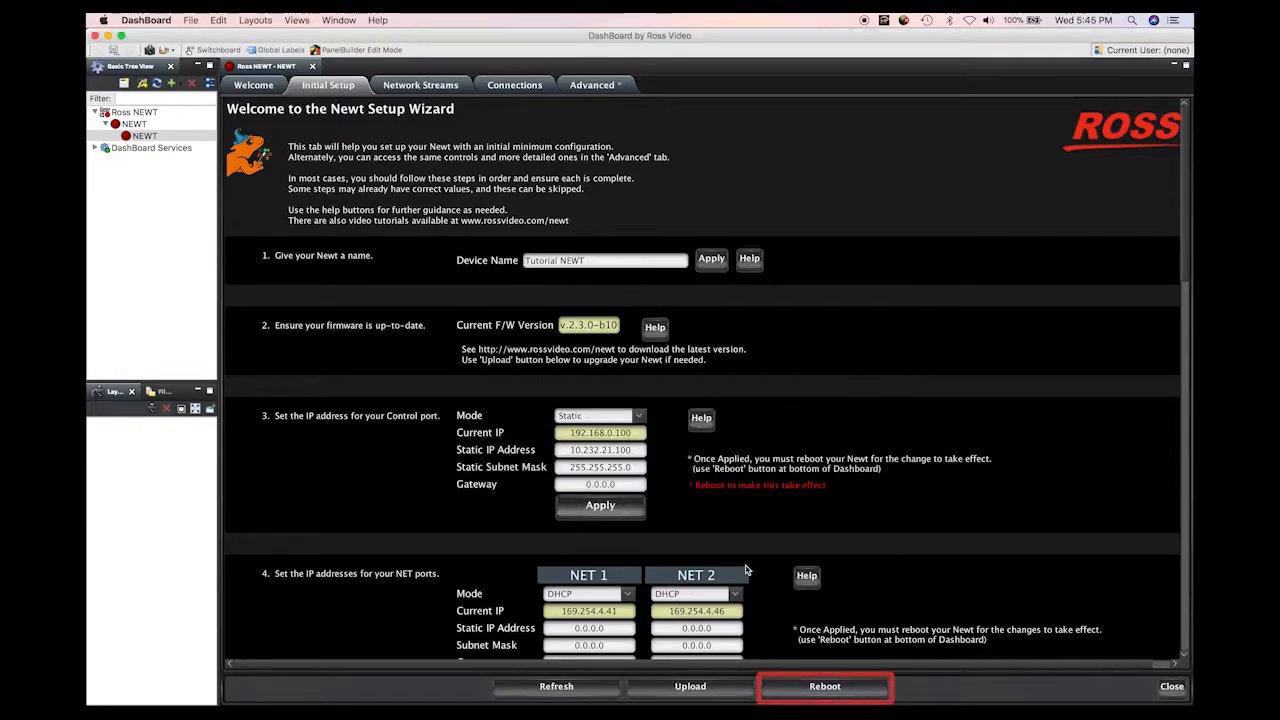
left_click(820, 690)
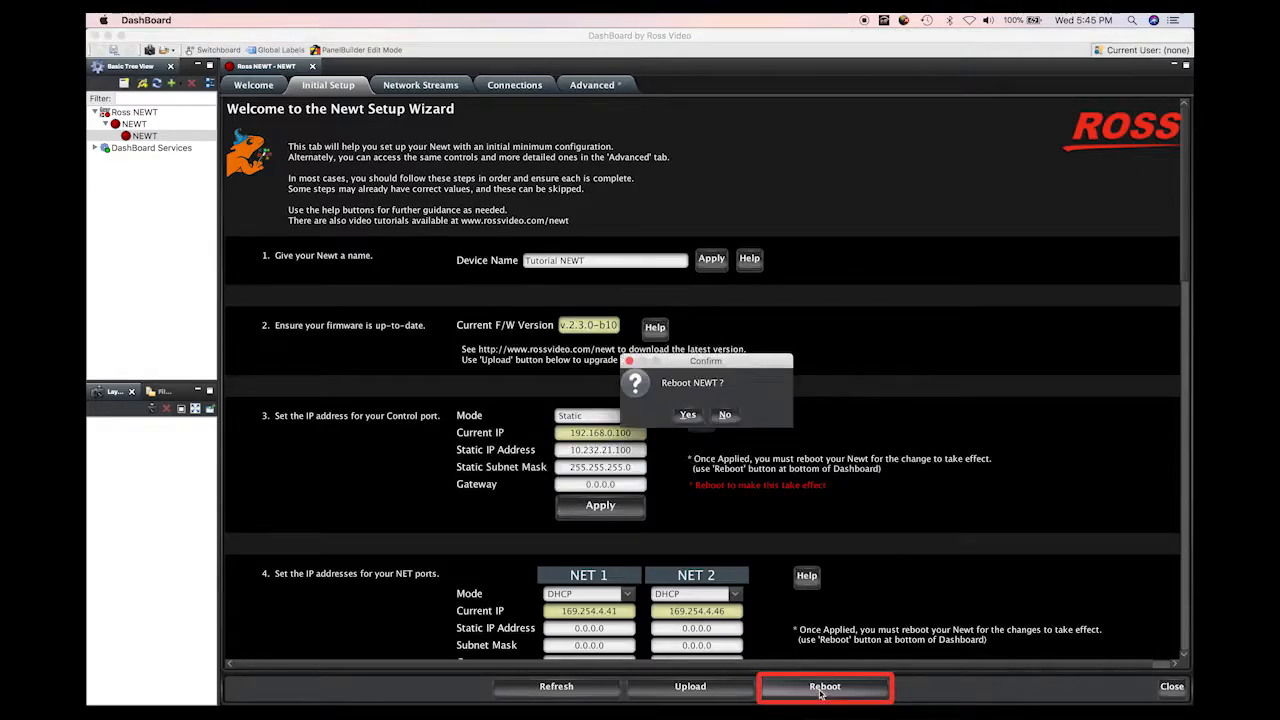
left_click(688, 416)
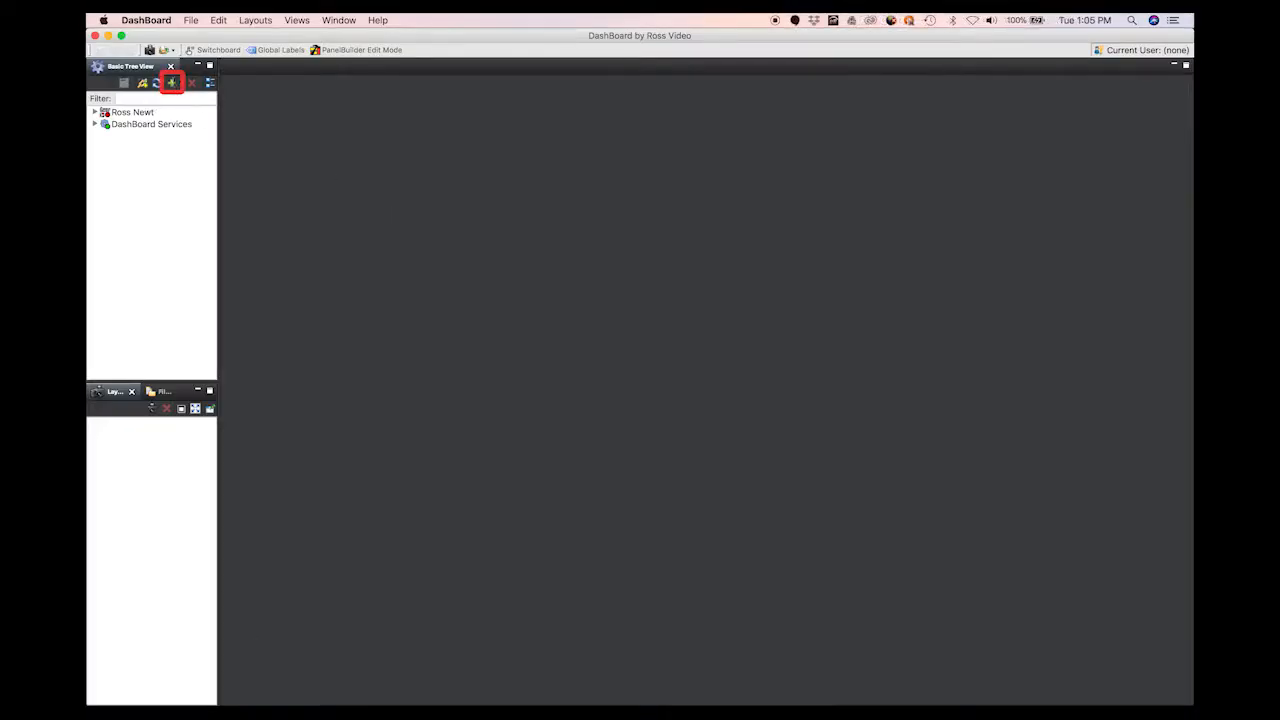
Add a TCP/IP DashBoard Connect or openGear Device at IP address 192.168.0.100, detecting its frame information before finishing
left_click(172, 86)
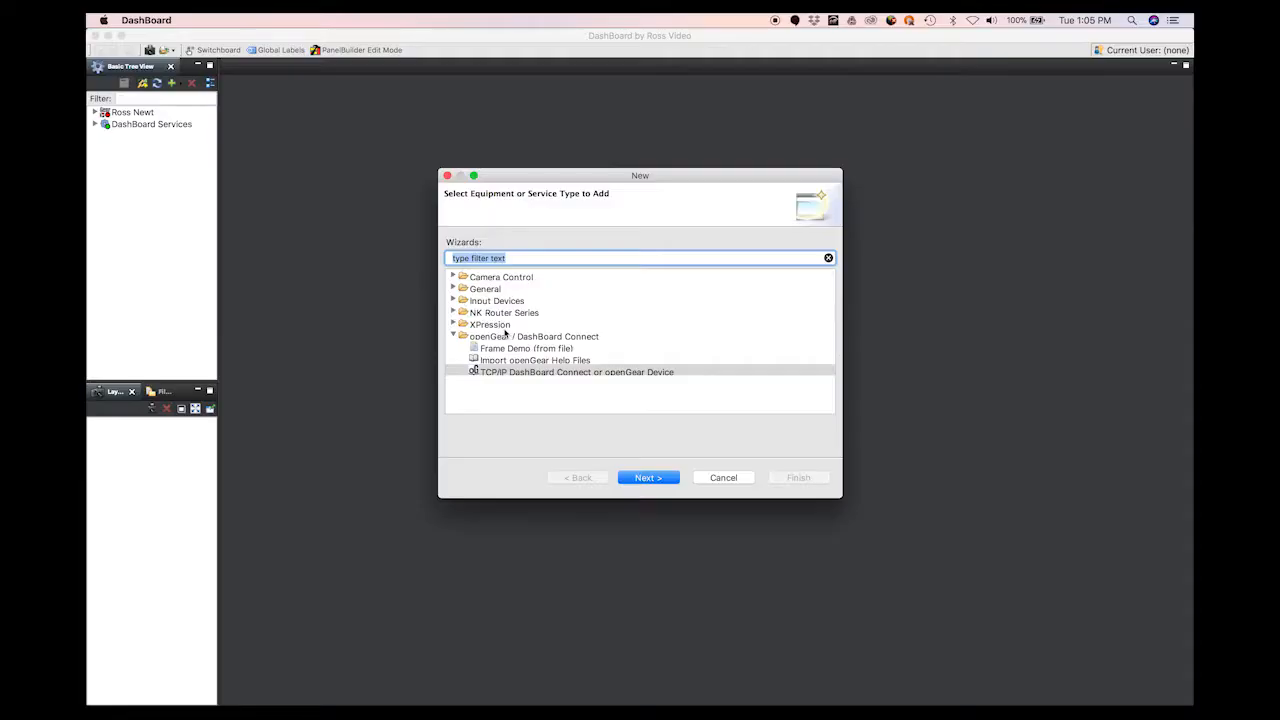
left_click(530, 374)
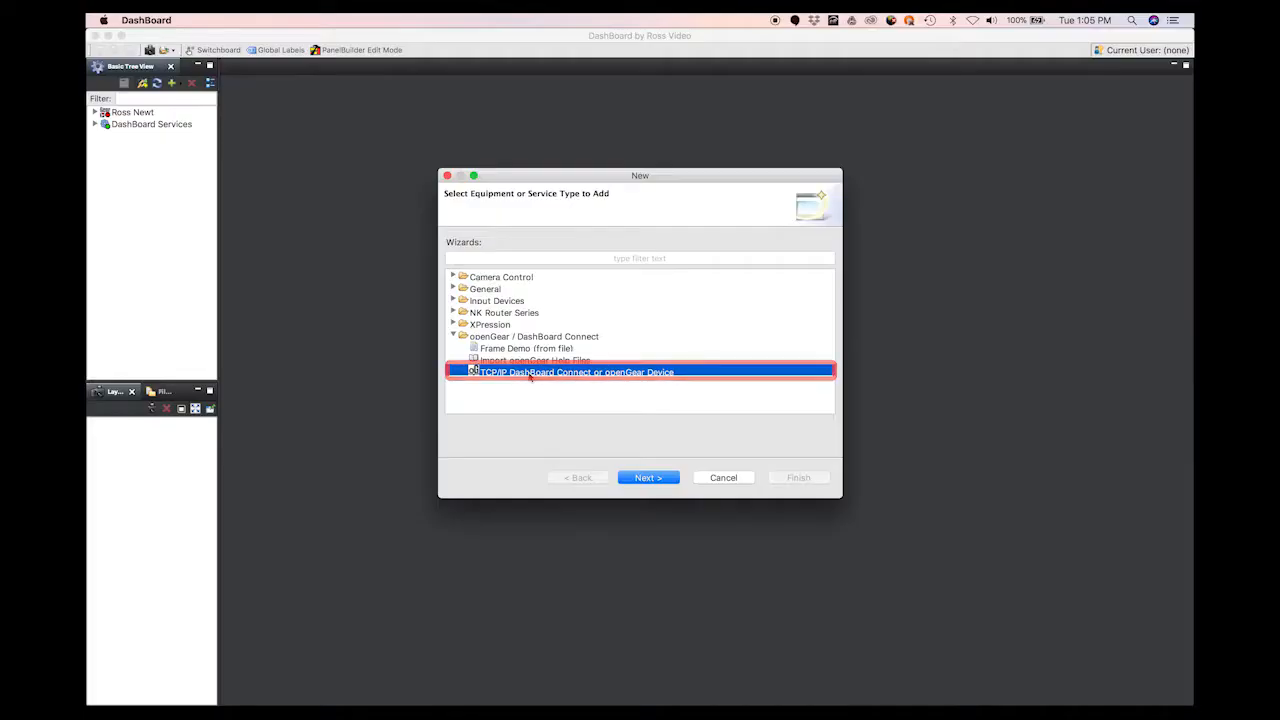
left_click(648, 482)
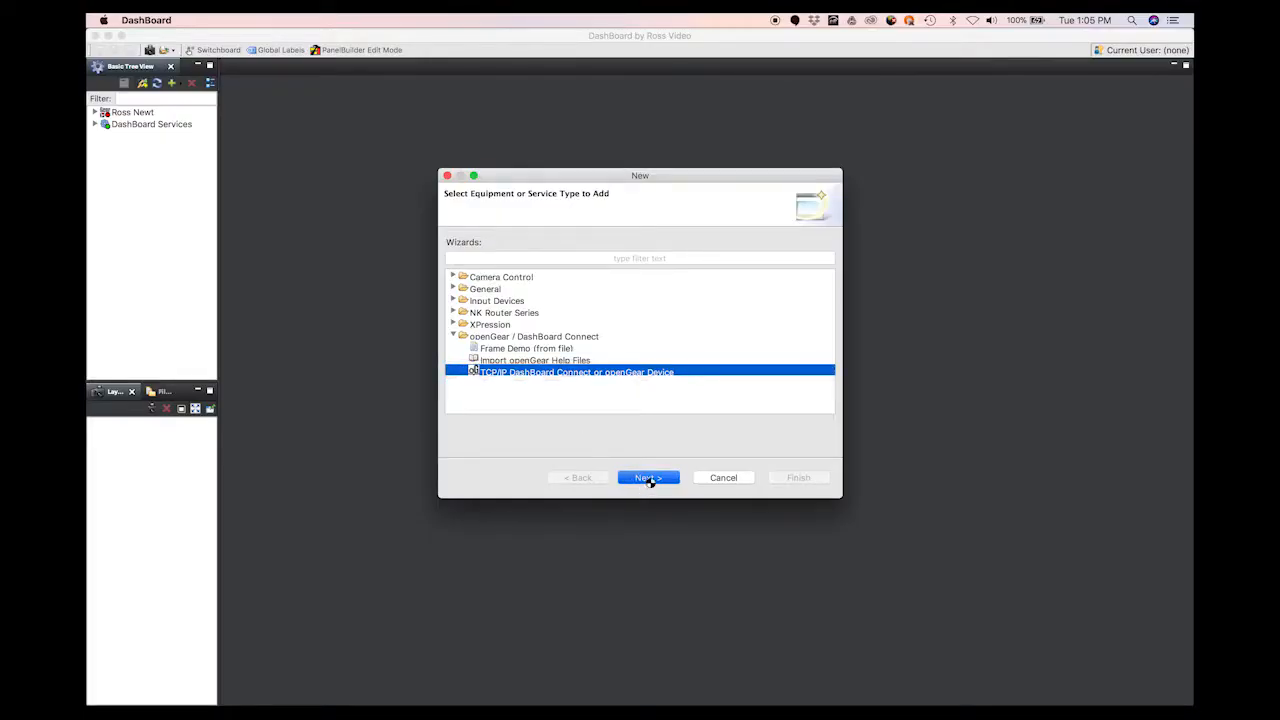
type("192.168")
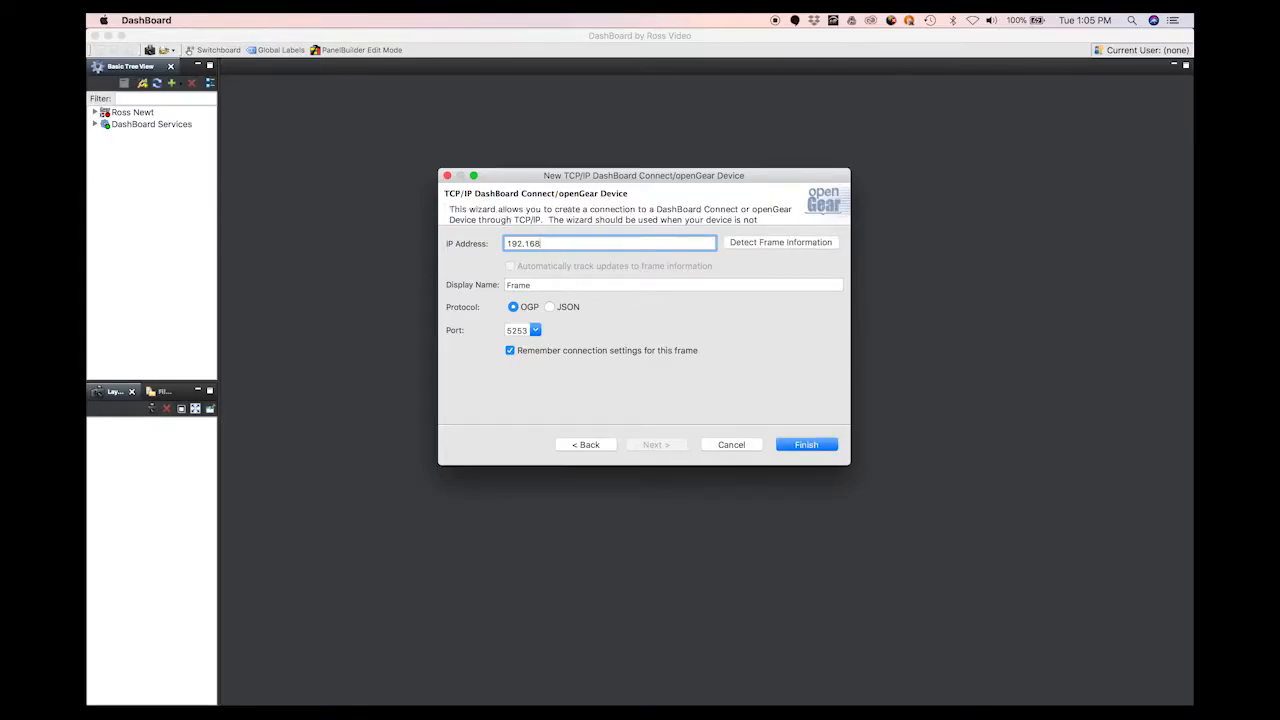
type(".0.100")
left_click(780, 248)
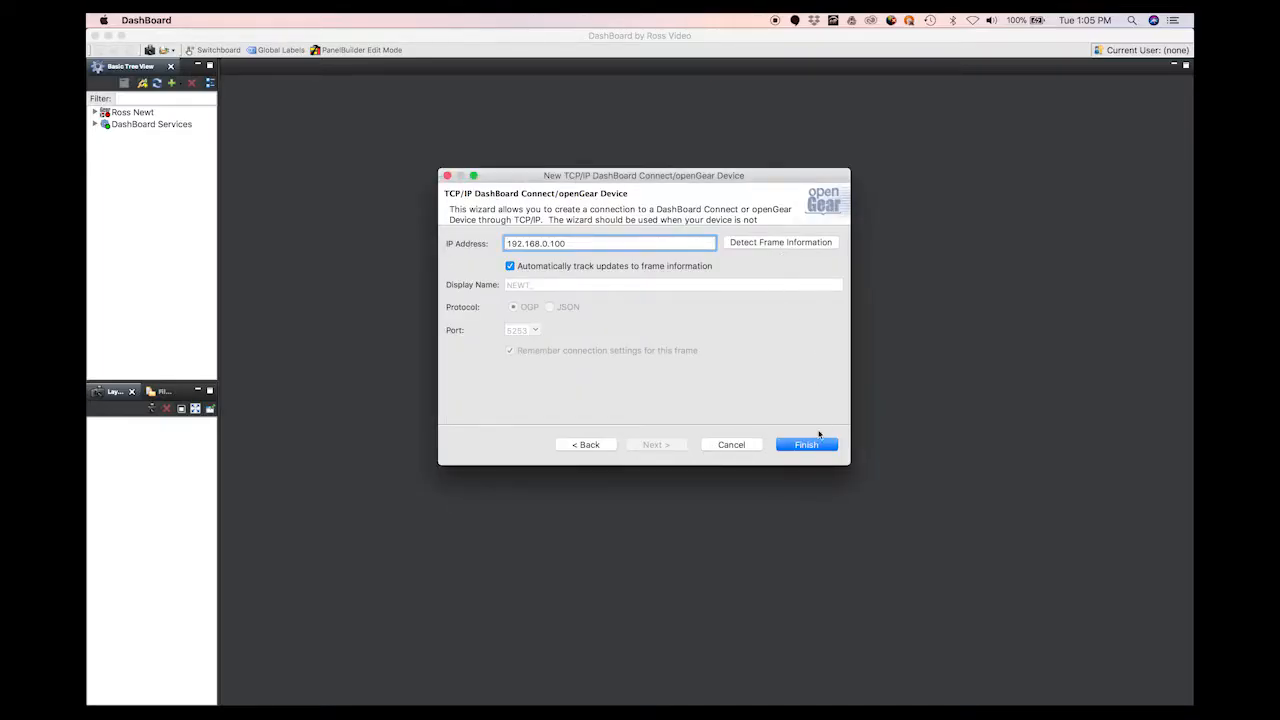
left_click(810, 446)
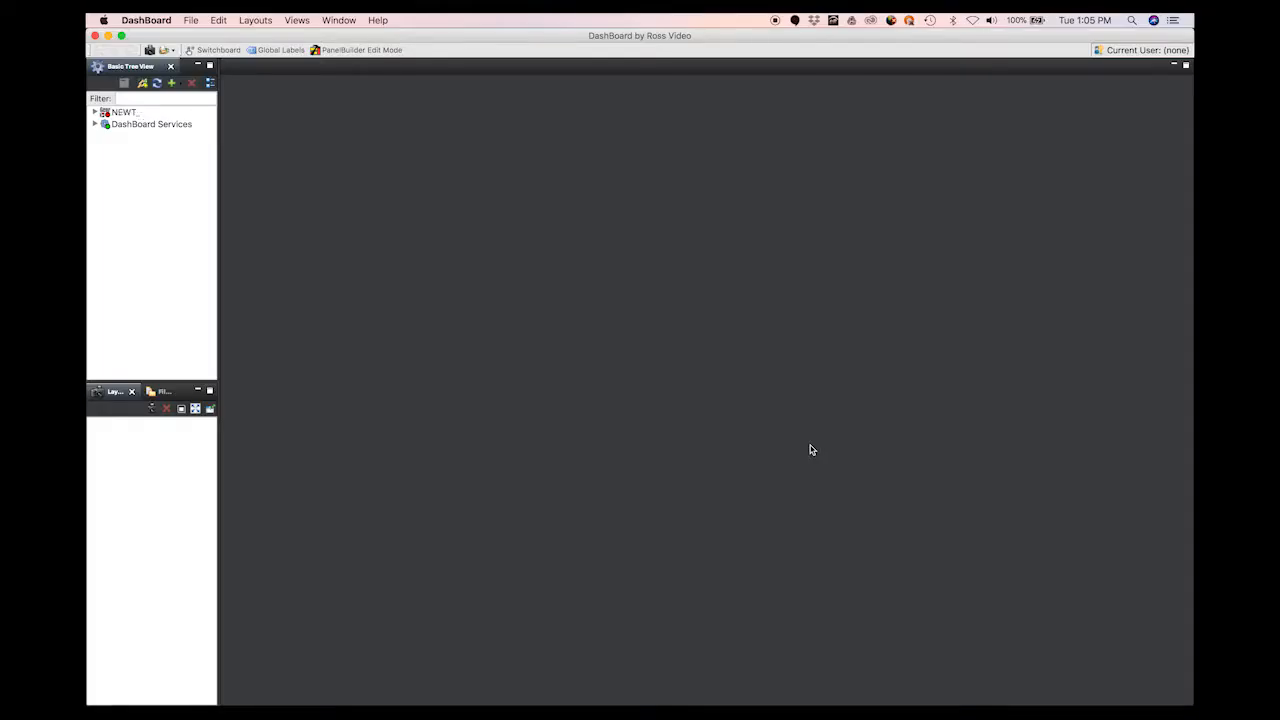